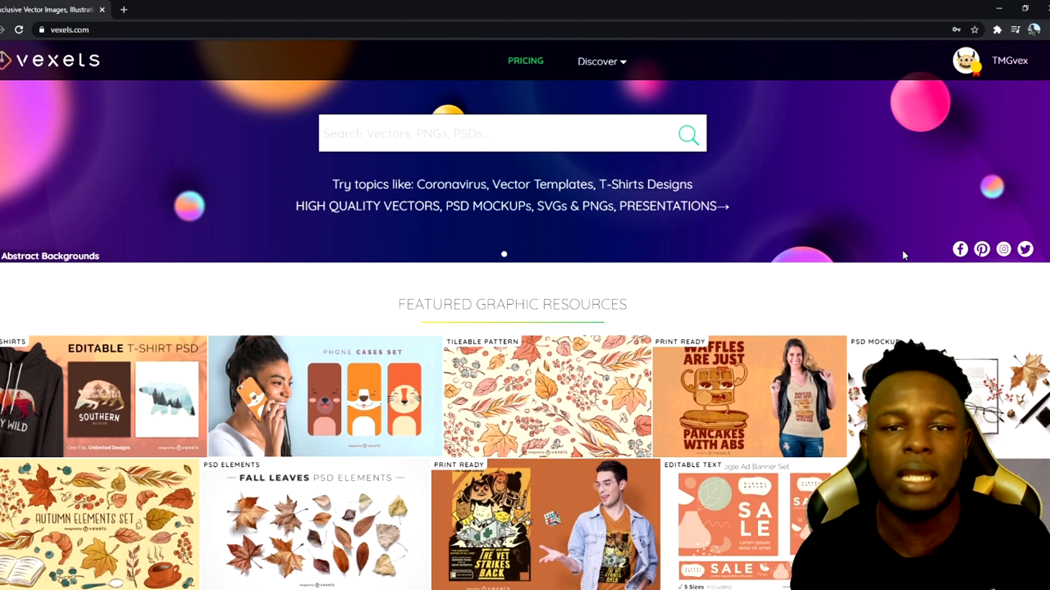
Search Vexels for pumpkin graphics
{"action": "scroll", "coordinate": [903, 255], "scroll_direction": "down", "scroll_amount": 2}
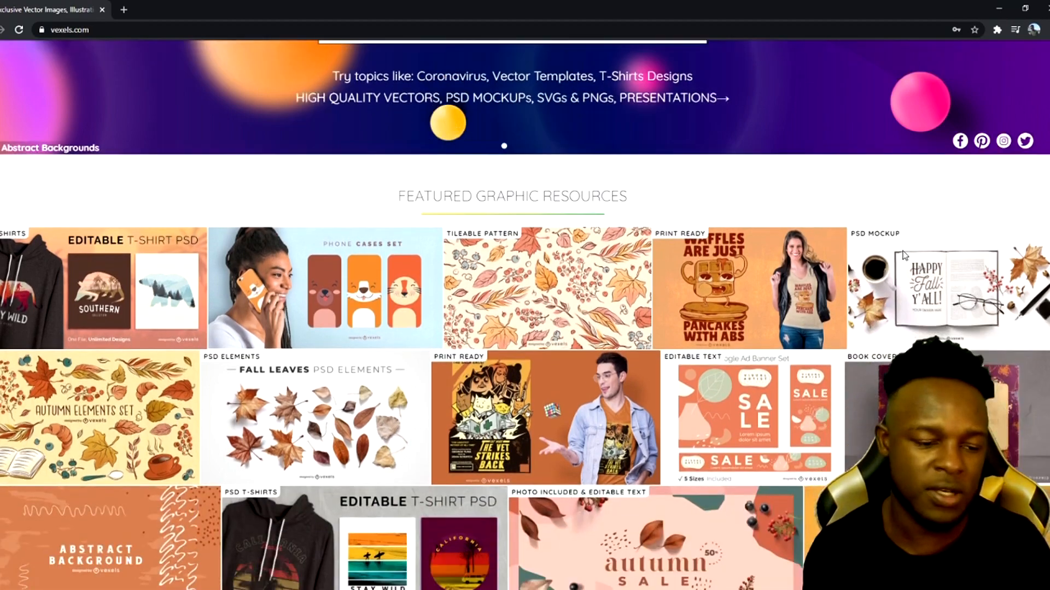
{"action": "scroll", "coordinate": [904, 255], "scroll_direction": "down", "scroll_amount": 1}
{"action": "scroll", "coordinate": [903, 255], "scroll_direction": "down", "scroll_amount": 2}
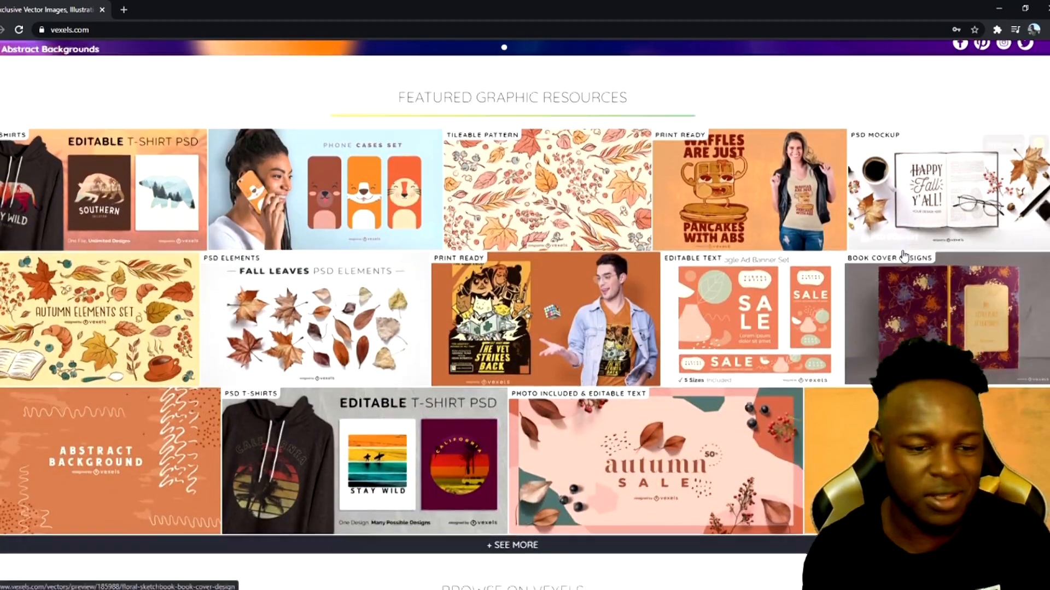
{"action": "scroll", "coordinate": [746, 268], "scroll_direction": "up", "scroll_amount": 2}
{"action": "scroll", "coordinate": [747, 268], "scroll_direction": "up", "scroll_amount": 1}
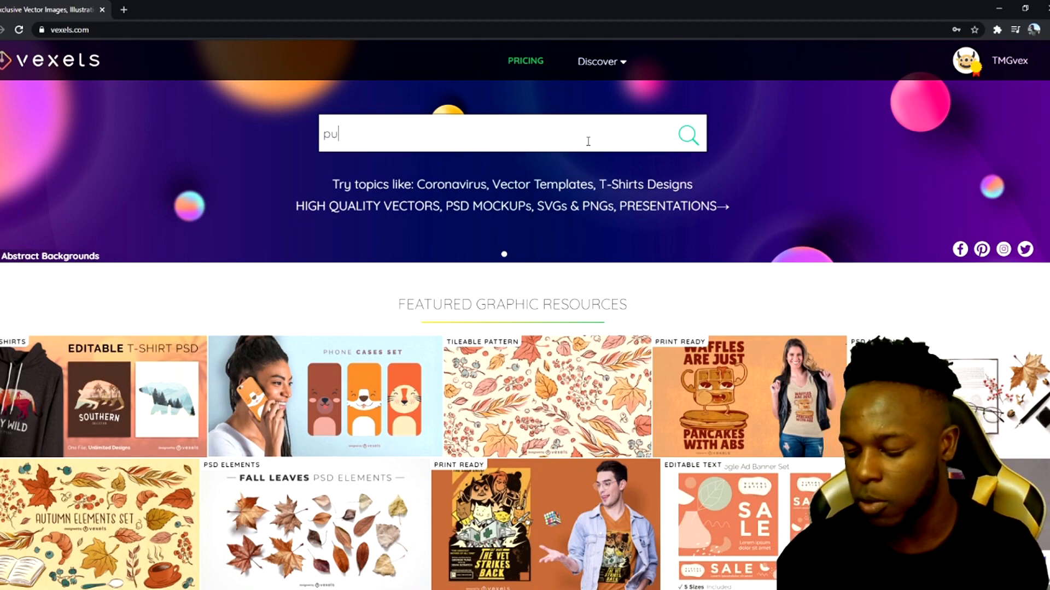
{"action": "type", "text": "mpkin"}
{"action": "left_click", "coordinate": [389, 163]}
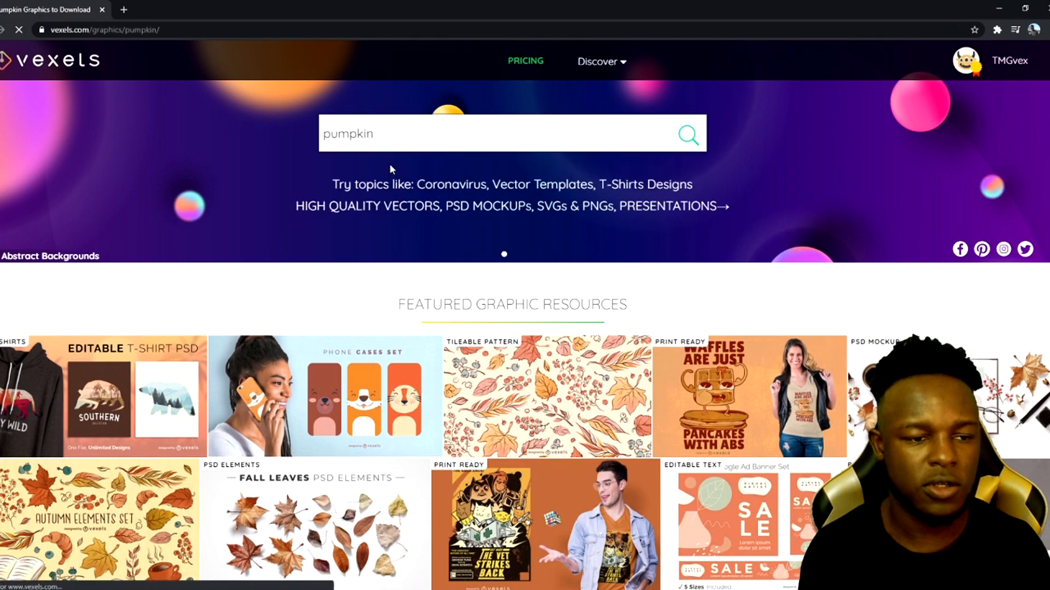
Browse the pumpkin results and open the Laughing Carved Pumpkin Illustration
{"action": "scroll", "coordinate": [428, 205], "scroll_direction": "down", "scroll_amount": 3}
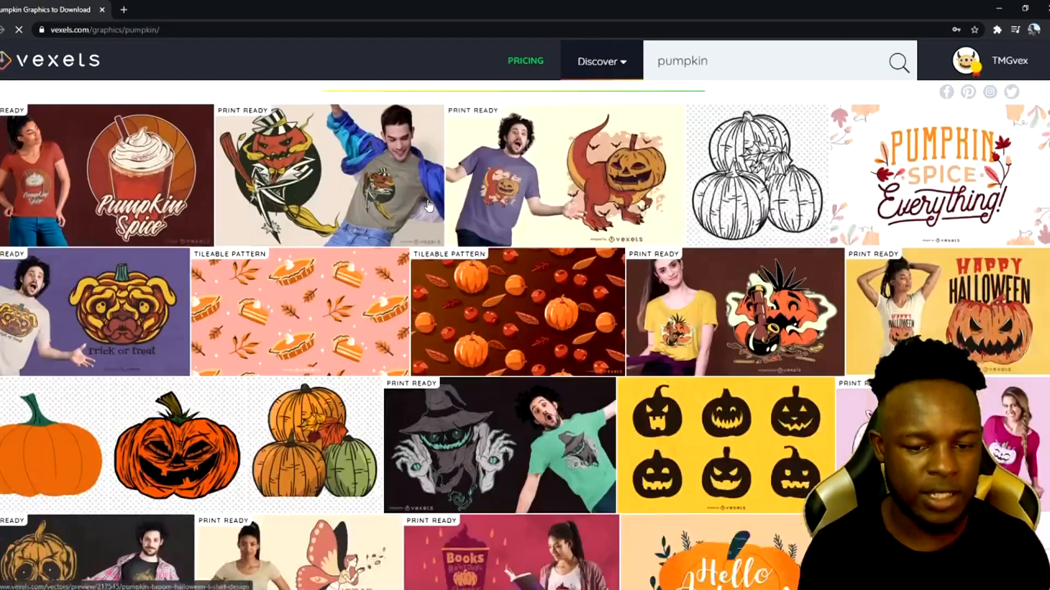
{"action": "scroll", "coordinate": [428, 205], "scroll_direction": "down", "scroll_amount": 4}
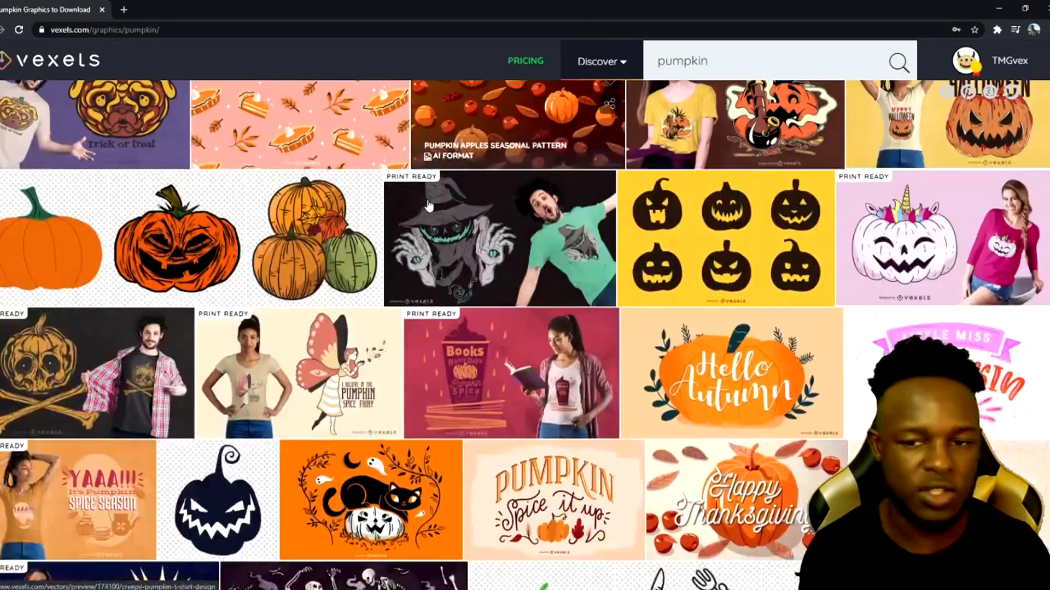
{"action": "scroll", "coordinate": [428, 205], "scroll_direction": "down", "scroll_amount": 7}
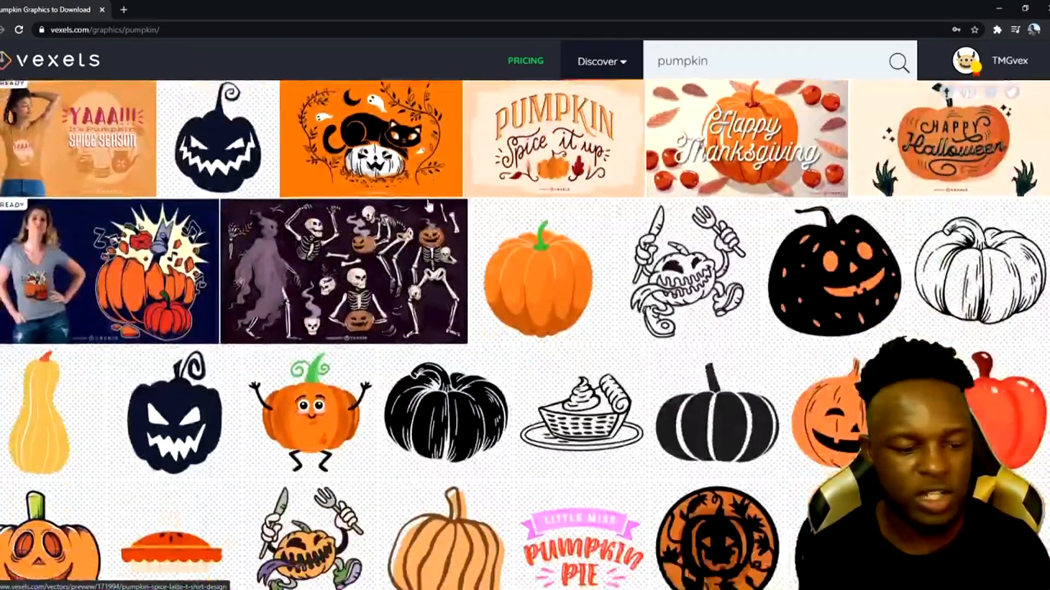
{"action": "scroll", "coordinate": [428, 205], "scroll_direction": "down", "scroll_amount": 2}
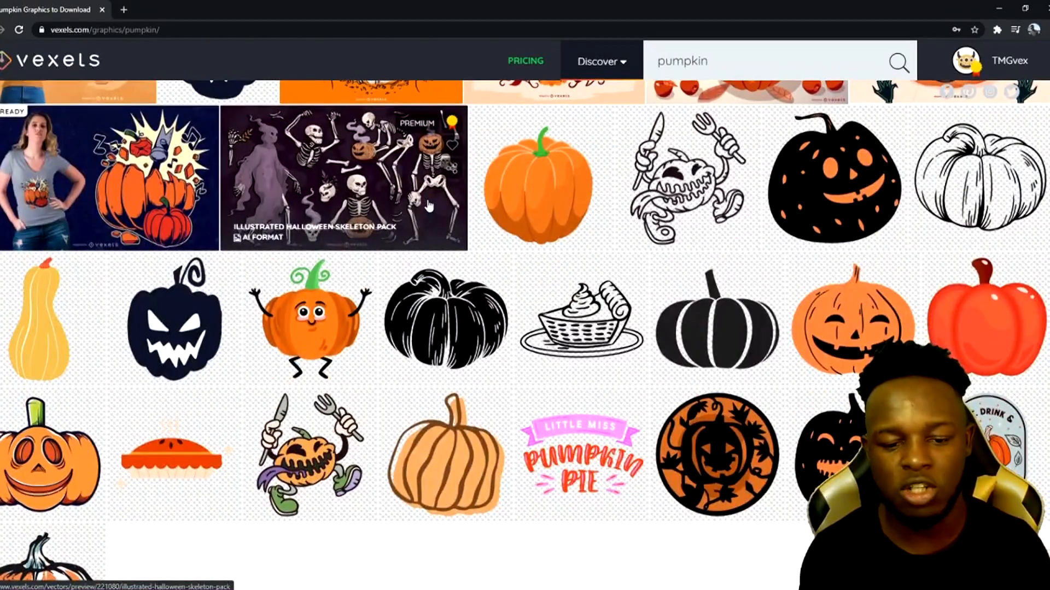
{"action": "scroll", "coordinate": [429, 205], "scroll_direction": "down", "scroll_amount": 2}
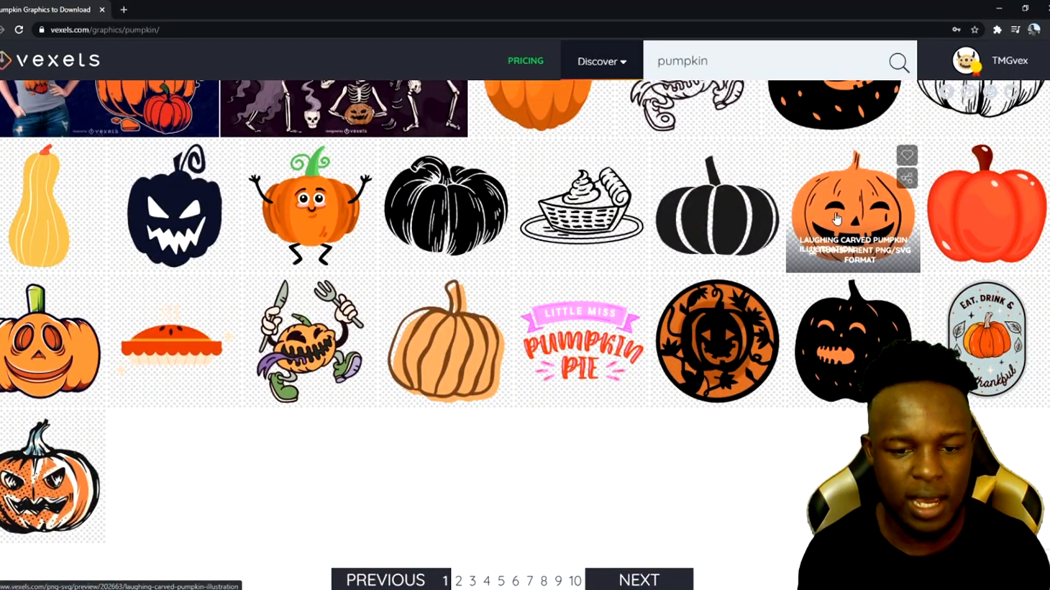
{"action": "scroll", "coordinate": [837, 219], "scroll_direction": "up", "scroll_amount": 2}
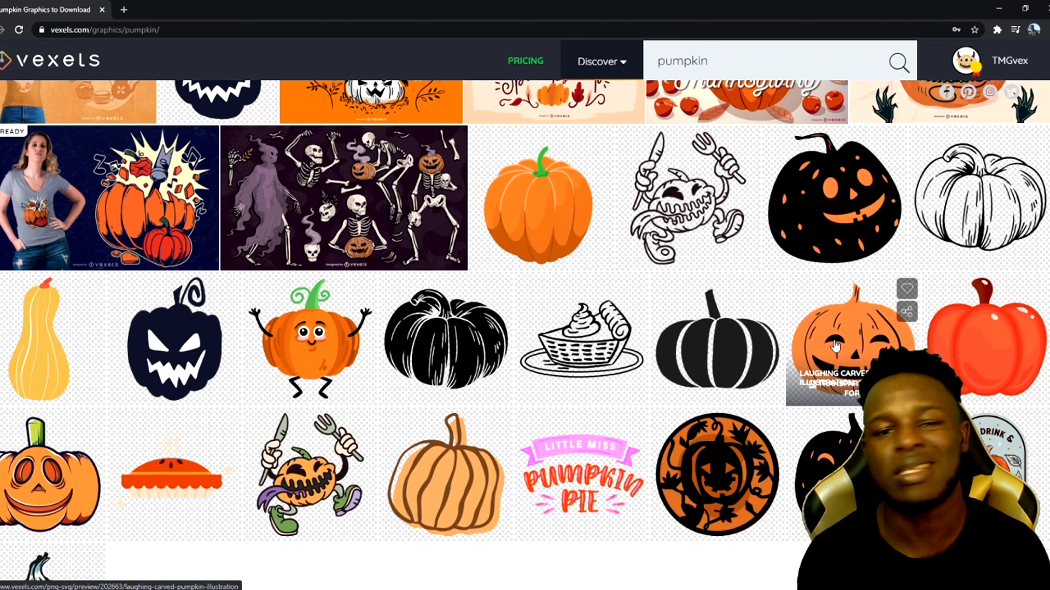
{"action": "left_click", "coordinate": [834, 345]}
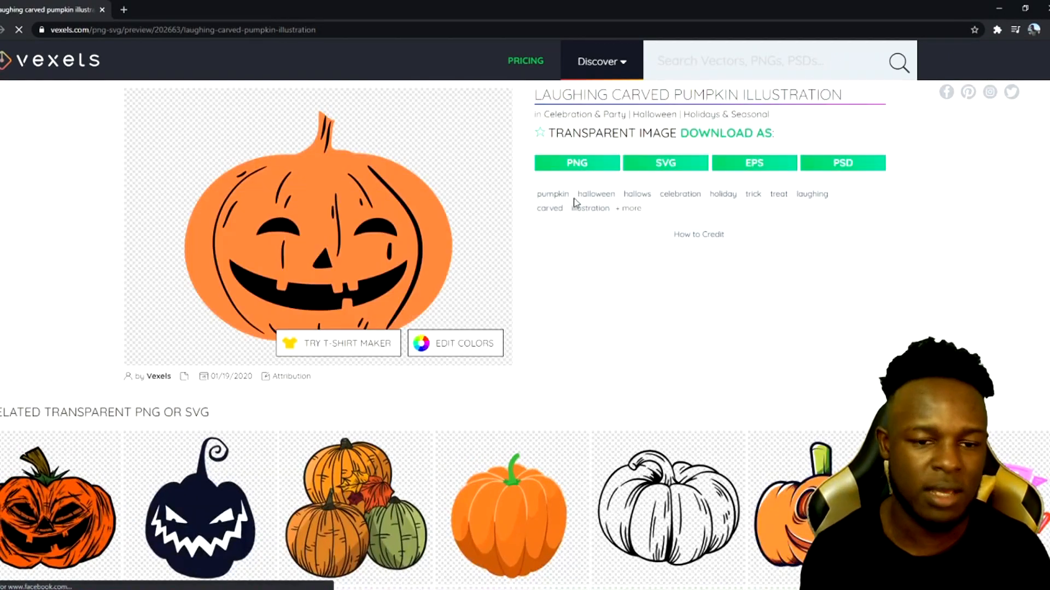
Download the pumpkin illustration as a 1024px PNG
{"action": "left_click", "coordinate": [575, 164]}
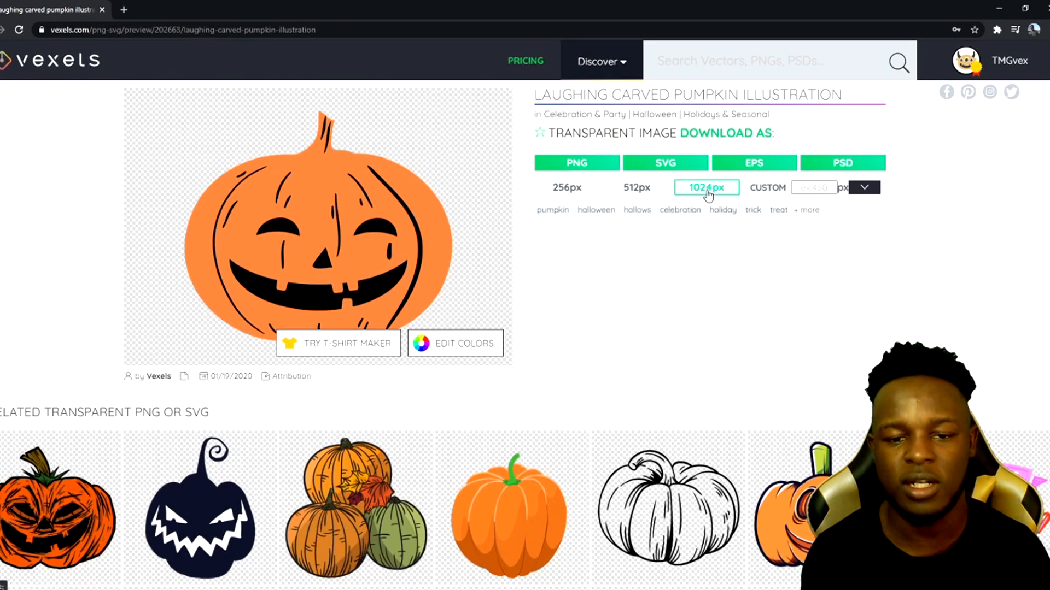
{"action": "left_click", "coordinate": [805, 188]}
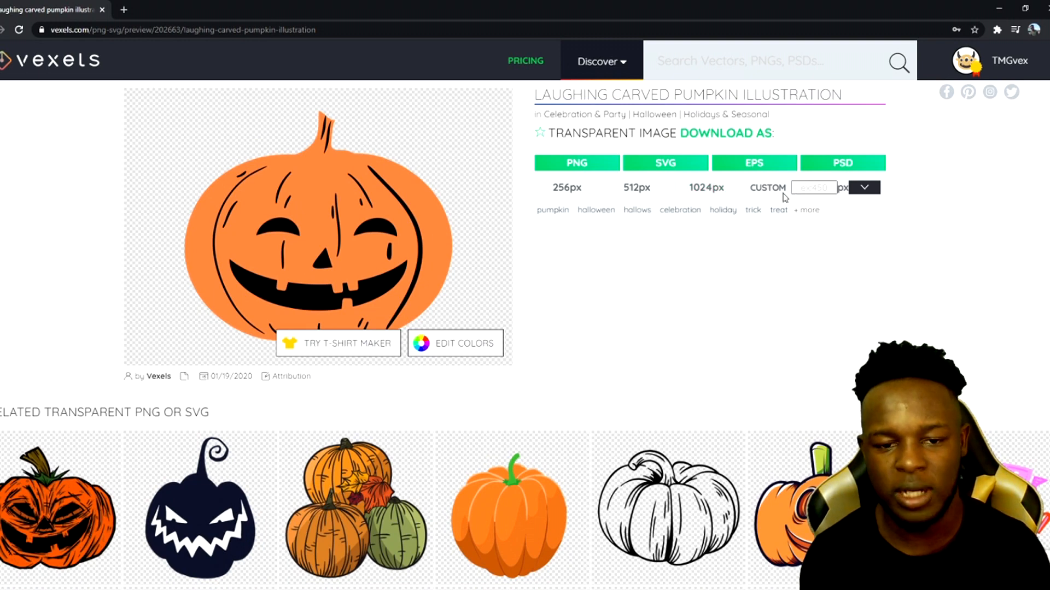
{"action": "left_click", "coordinate": [716, 195]}
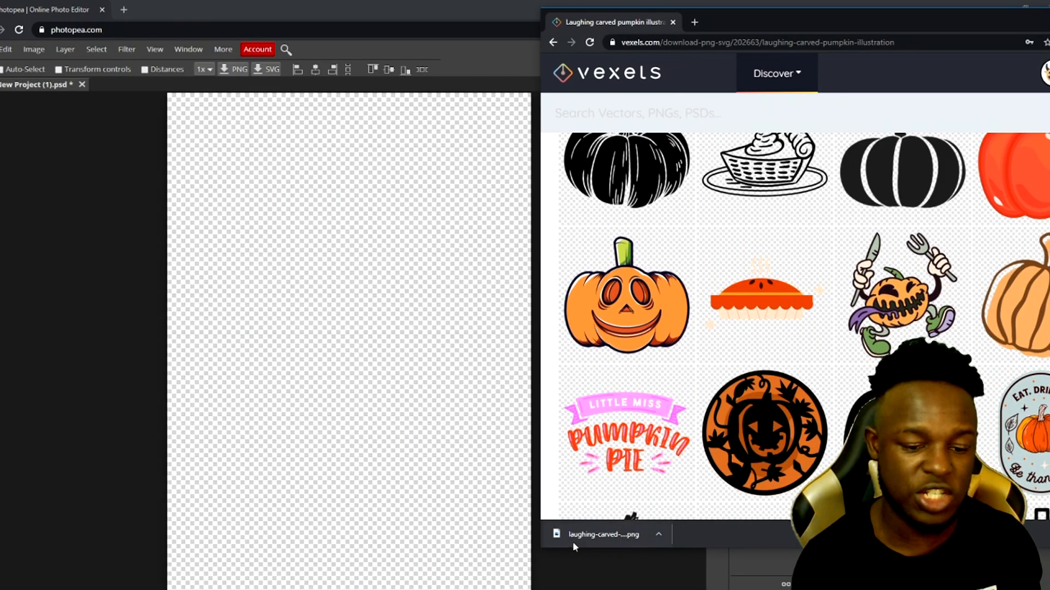
Drag the downloaded pumpkin PNG into the Photopea project and scale it up to about 2044 px square
{"action": "left_click_drag", "start_coordinate": [572, 542], "coordinate": [319, 291]}
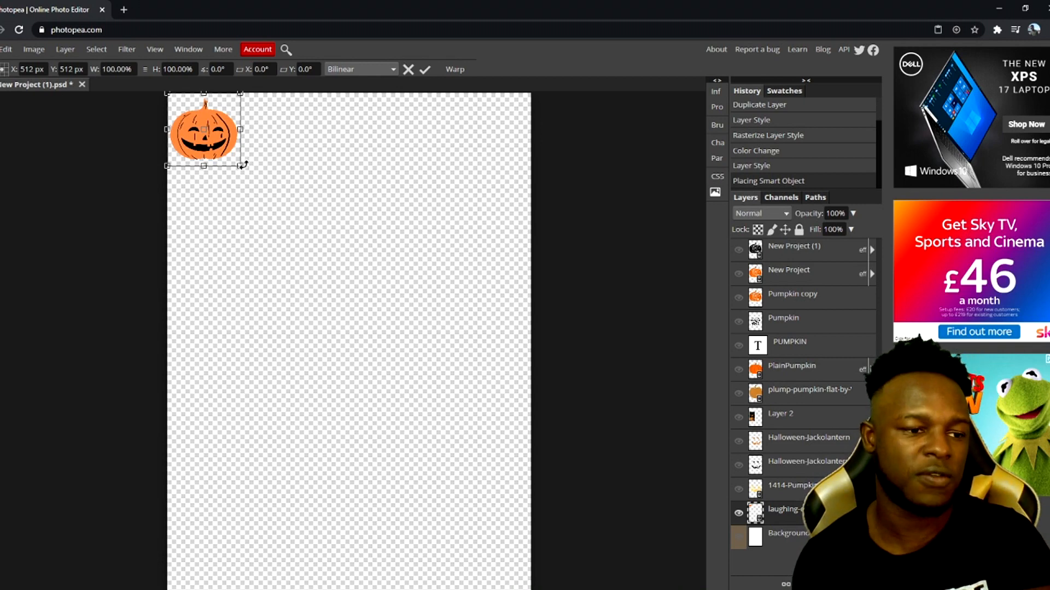
{"action": "left_click_drag", "start_coordinate": [240, 165], "coordinate": [269, 194]}
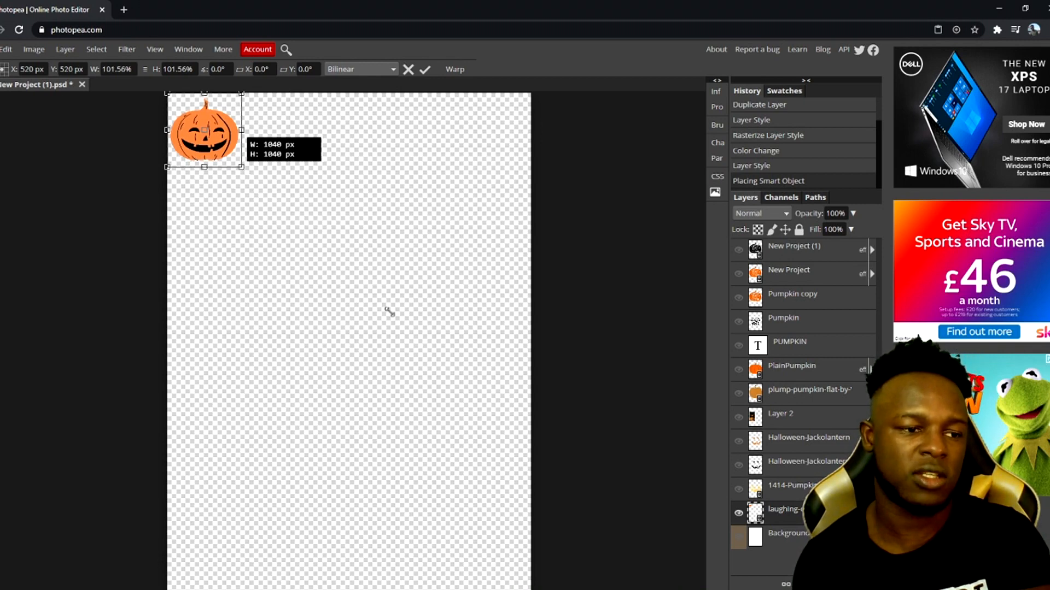
{"action": "left_click_drag", "start_coordinate": [392, 315], "coordinate": [457, 387]}
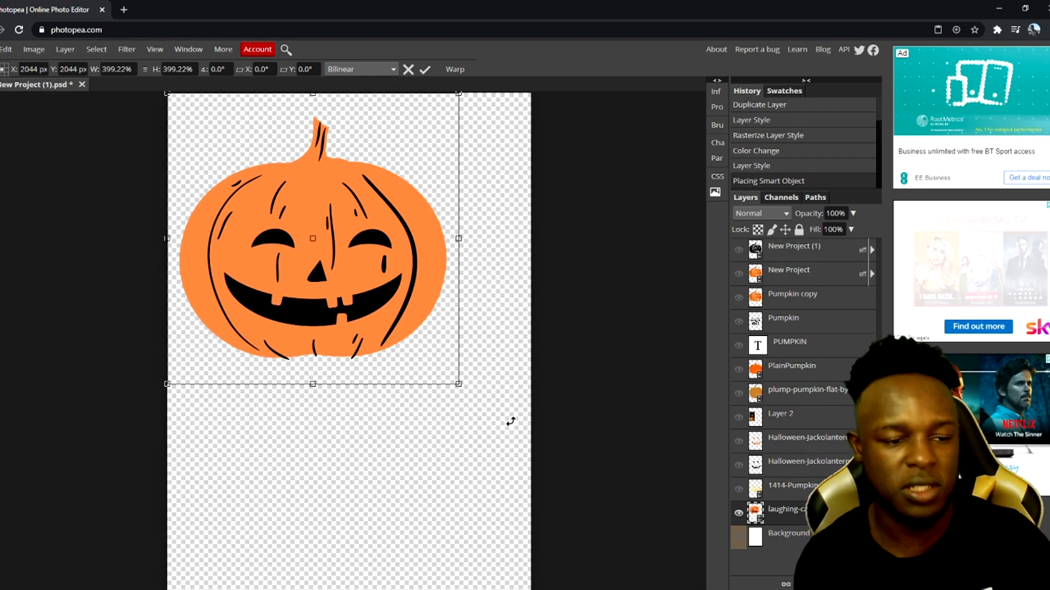
{"action": "key", "text": "Return"}
Move the pumpkin to the canvas centre and duplicate its layer three times
{"action": "left_click_drag", "start_coordinate": [360, 219], "coordinate": [397, 336]}
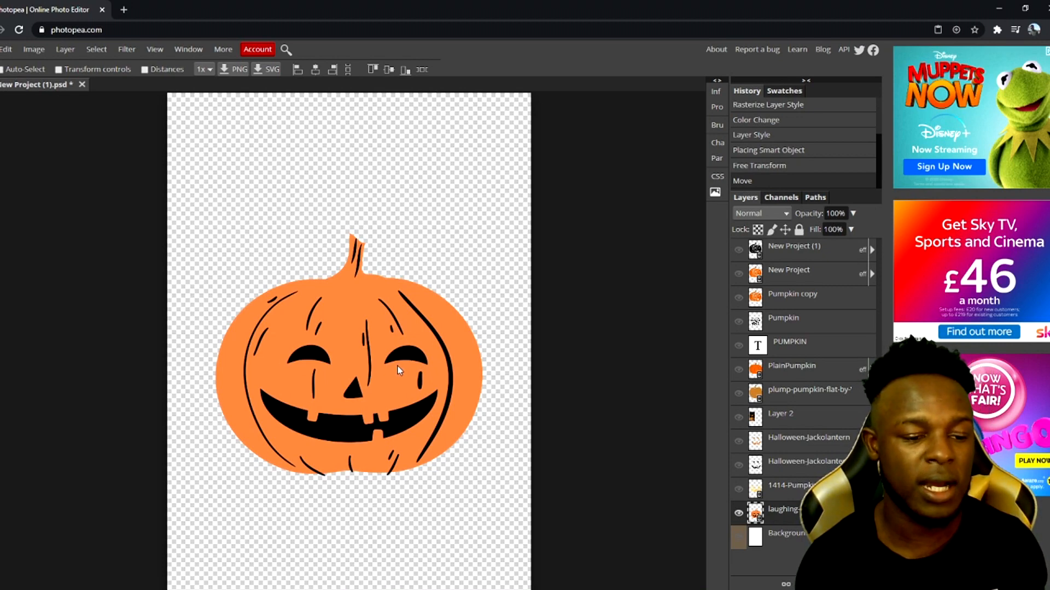
{"action": "key", "text": "ctrl+j"}
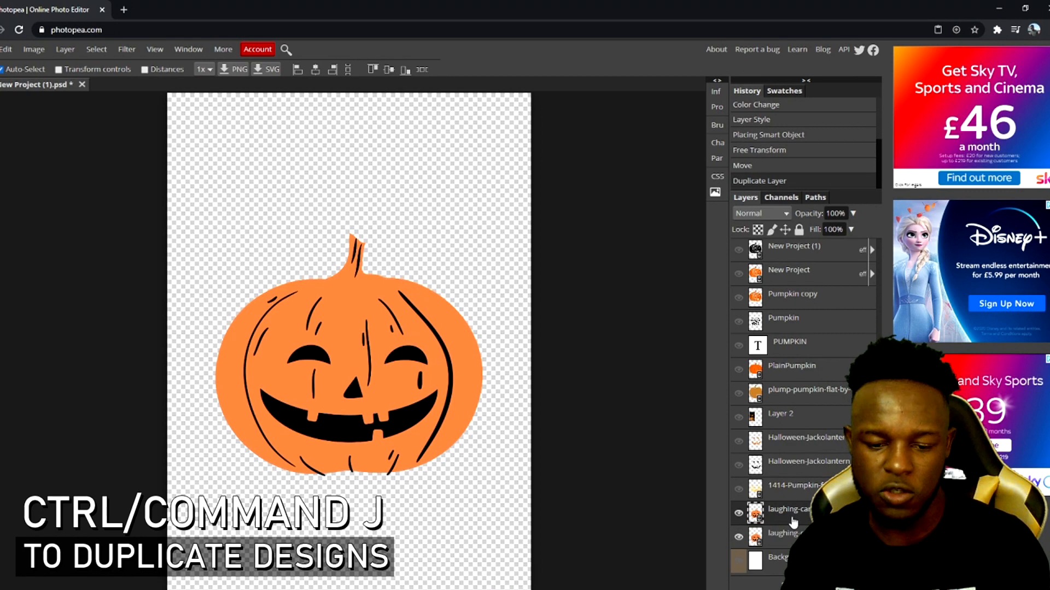
{"action": "key", "text": "ctrl+j"}
{"action": "key", "text": "ctrl+j"}
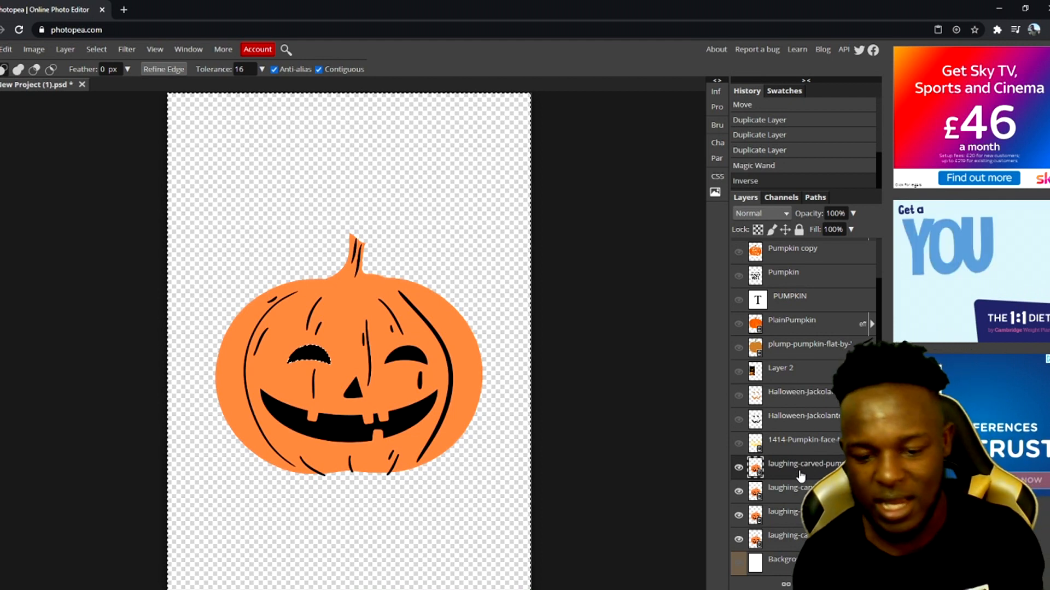
Rasterize the three duplicated pumpkin layers
{"action": "right_click", "coordinate": [800, 477]}
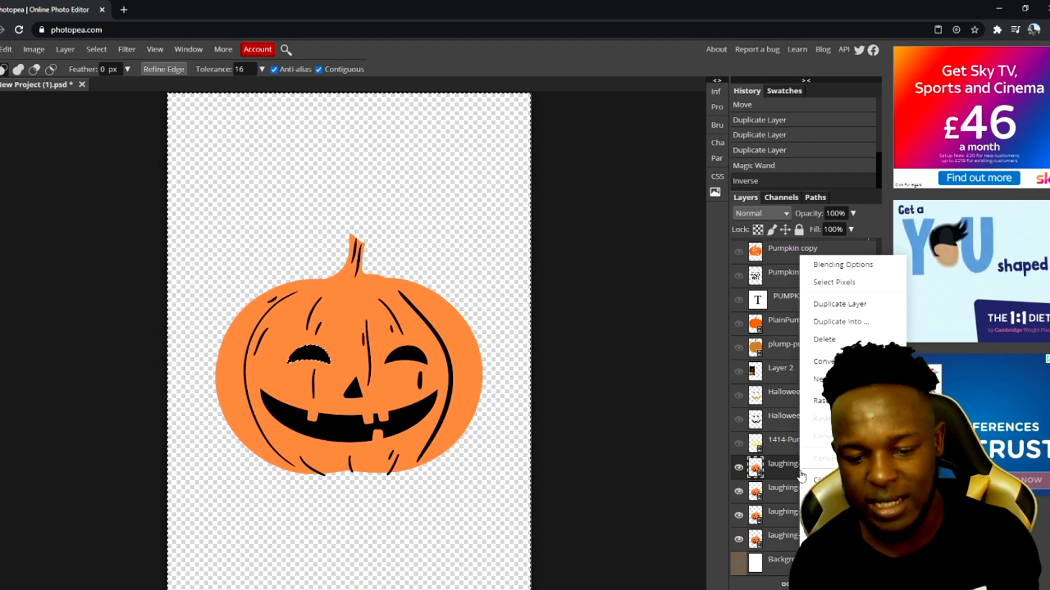
{"action": "left_click", "coordinate": [830, 401]}
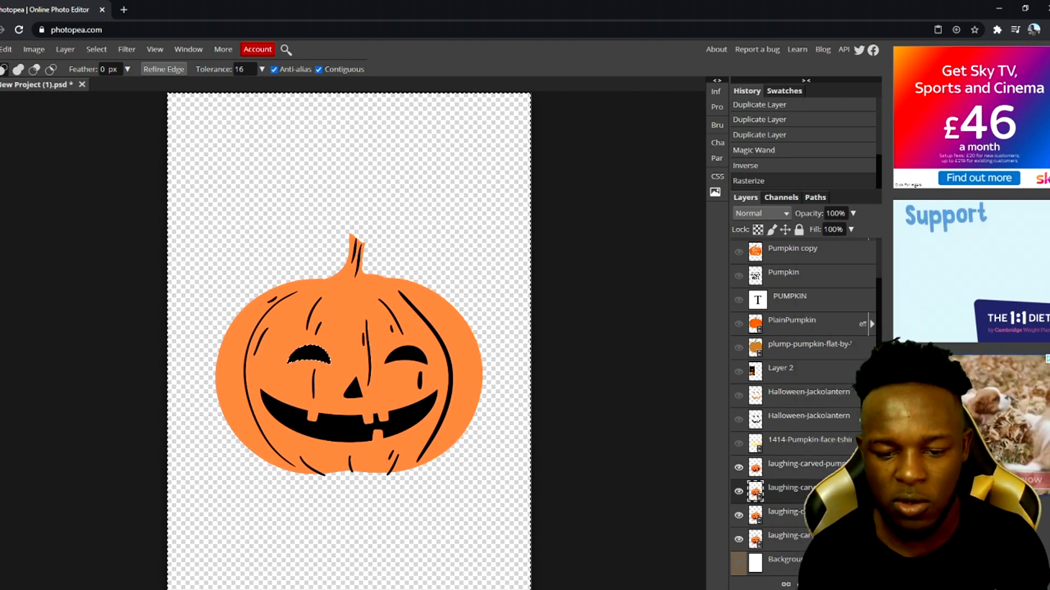
{"action": "right_click", "coordinate": [790, 488]}
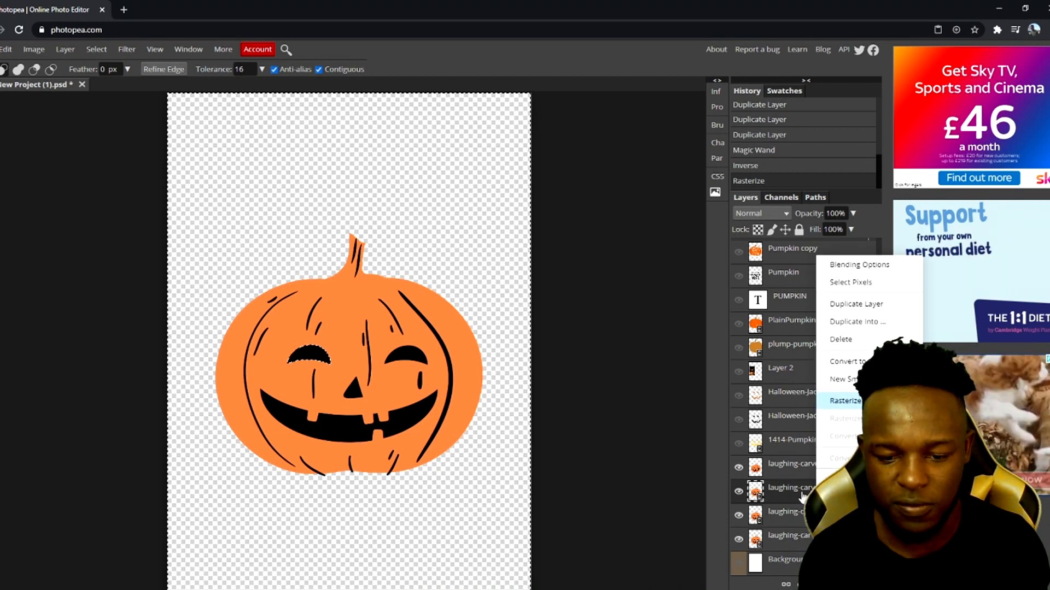
{"action": "left_click", "coordinate": [845, 401]}
{"action": "right_click", "coordinate": [779, 512]}
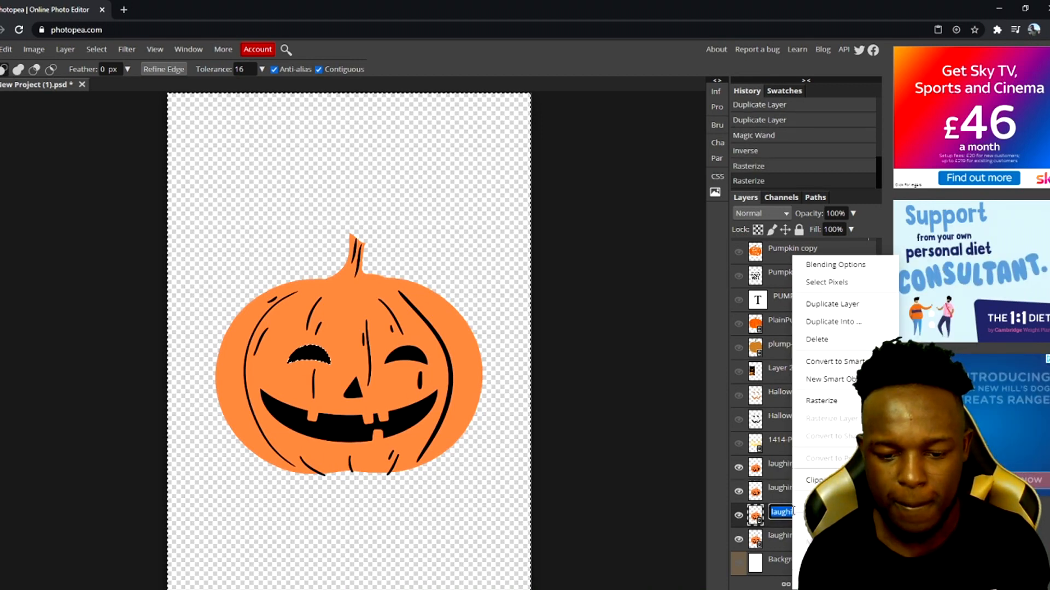
{"action": "left_click", "coordinate": [821, 401]}
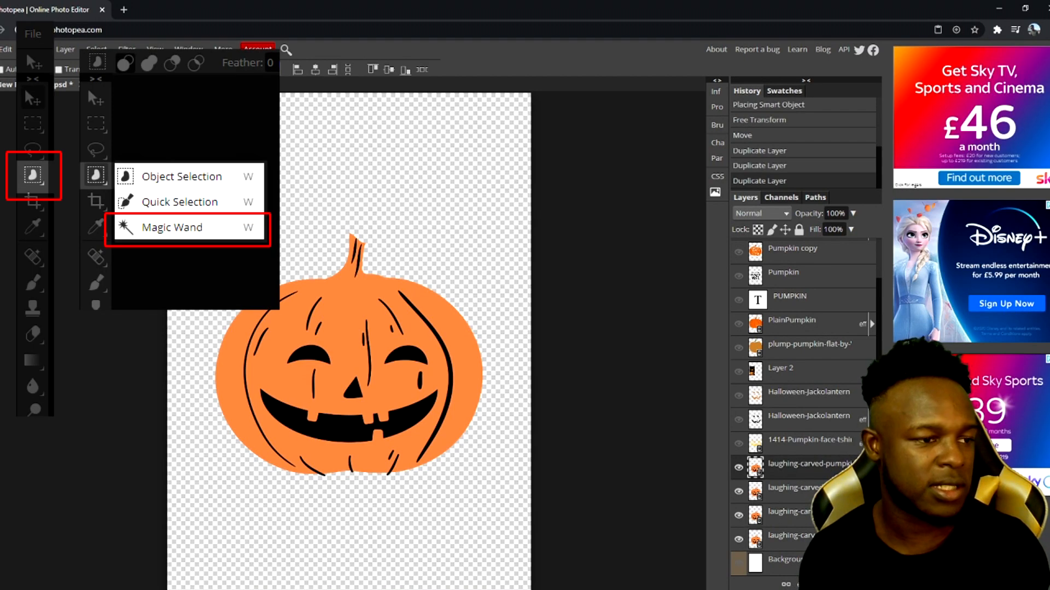
Use the Magic Wand selection to clear the top pumpkin layer so only its left eye remains
{"action": "right_click", "coordinate": [1, 149]}
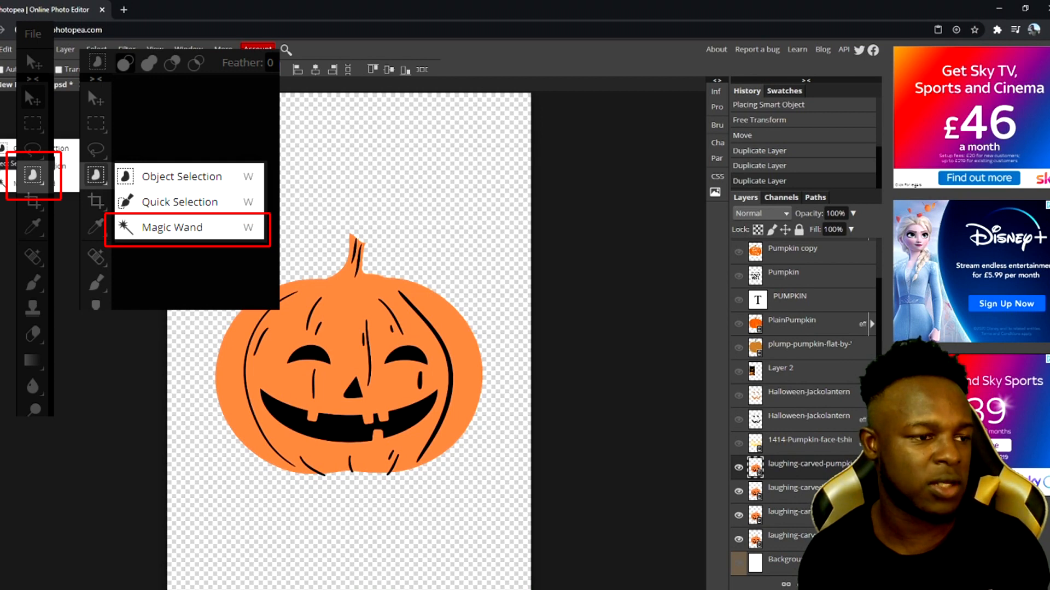
{"action": "left_click", "coordinate": [8, 183]}
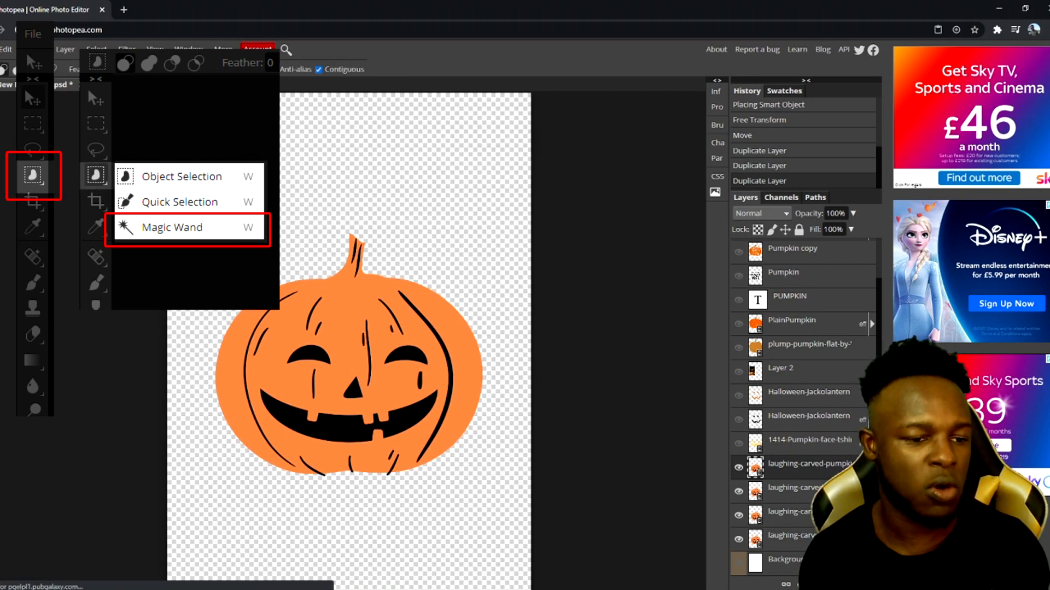
{"action": "left_click", "coordinate": [316, 361]}
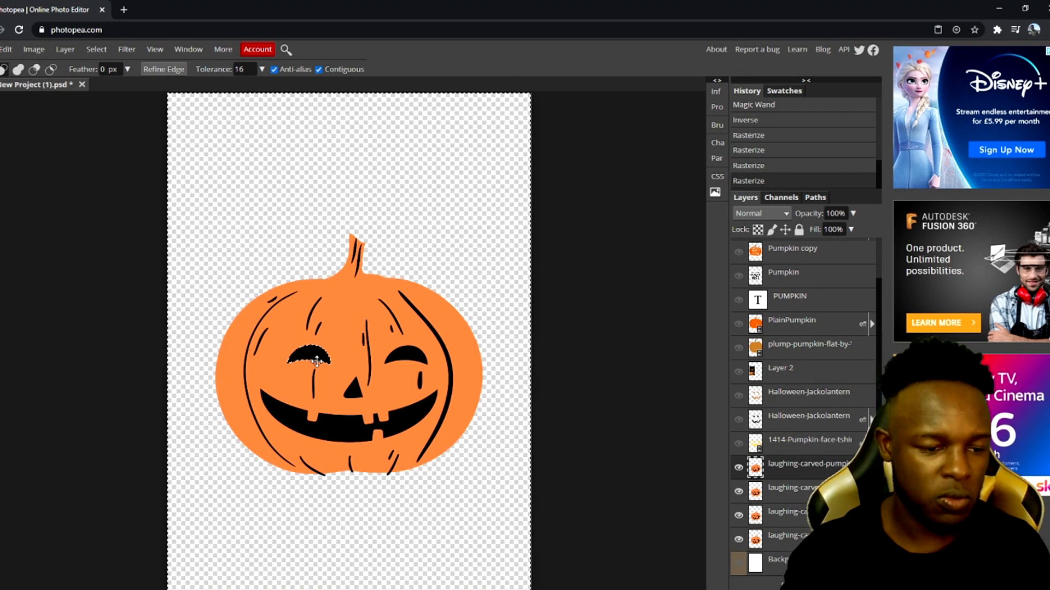
{"action": "key", "text": "Delete"}
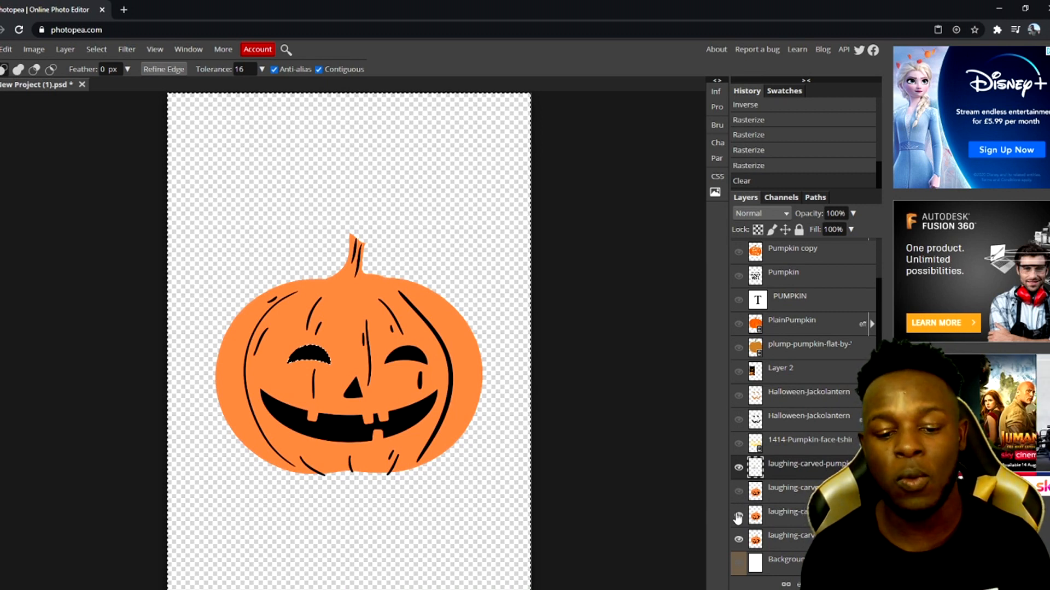
Show only the second pumpkin layer, select it, and clear the current selection
{"action": "left_click", "coordinate": [738, 541]}
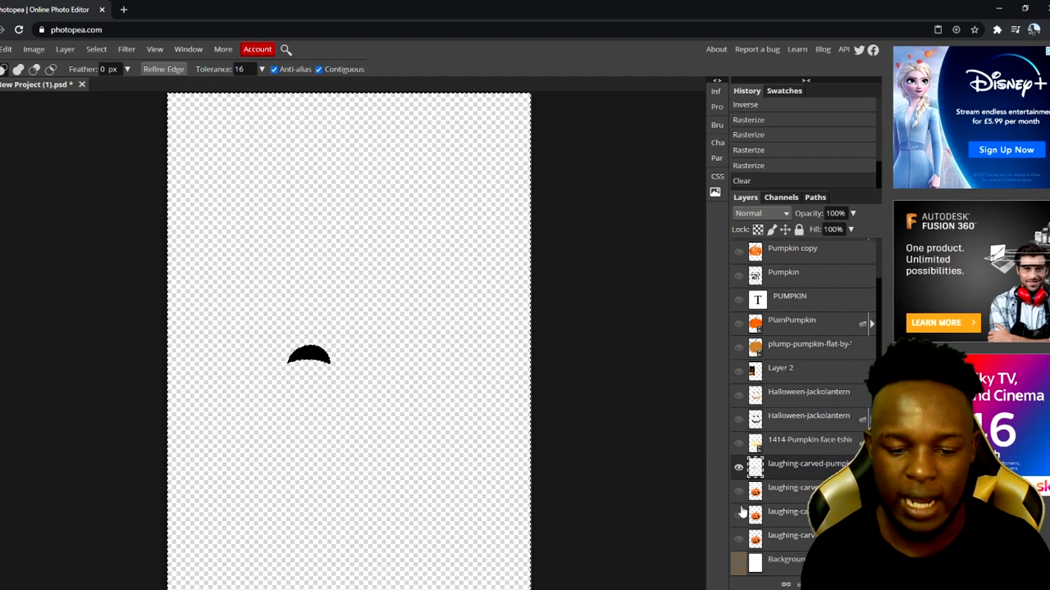
{"action": "left_click", "coordinate": [738, 470]}
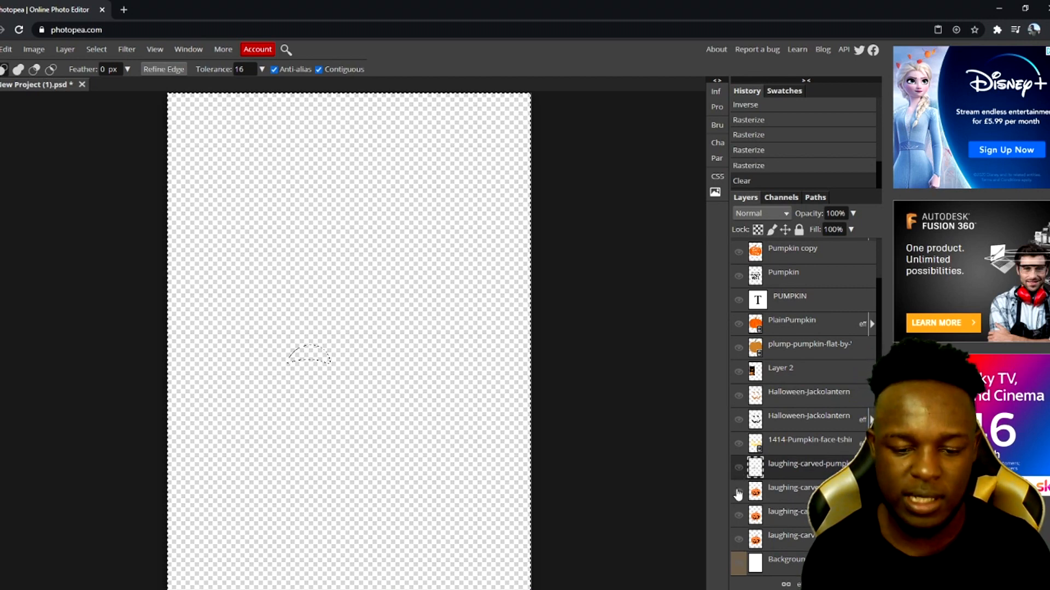
{"action": "left_click", "coordinate": [738, 492]}
{"action": "left_click", "coordinate": [780, 495]}
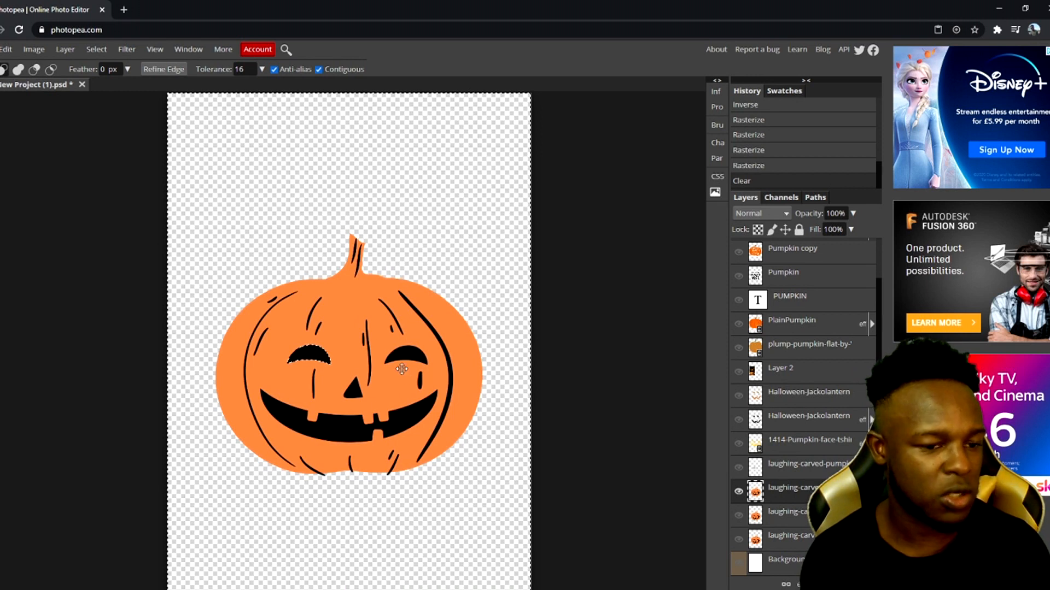
{"action": "key", "text": "ctrl+d"}
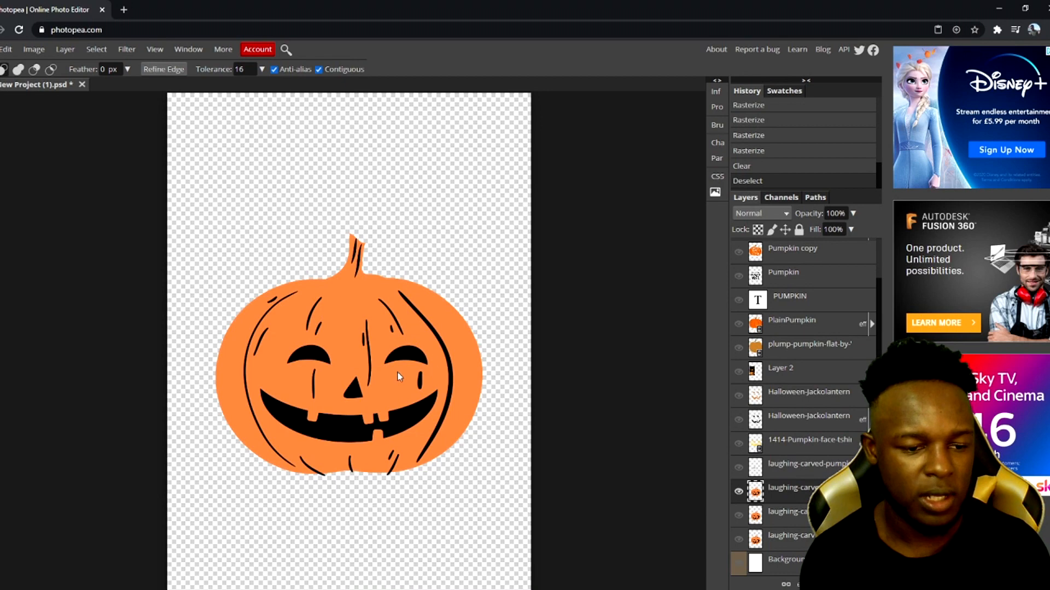
Use the Magic Wand selection, inverted, to clear the second pumpkin layer so only its right eye remains
{"action": "left_click", "coordinate": [406, 356]}
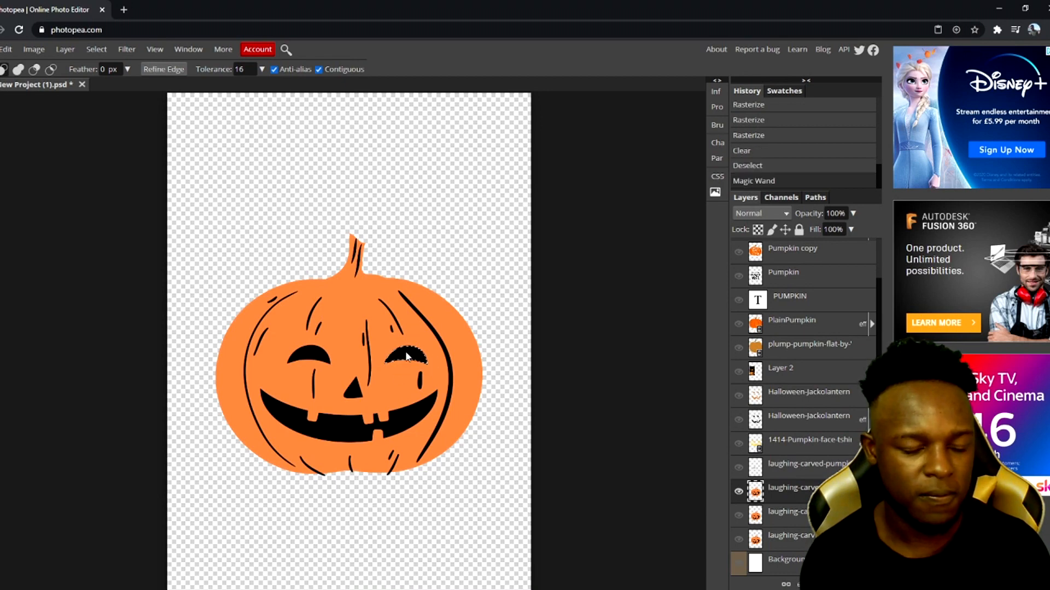
{"action": "right_click", "coordinate": [406, 356]}
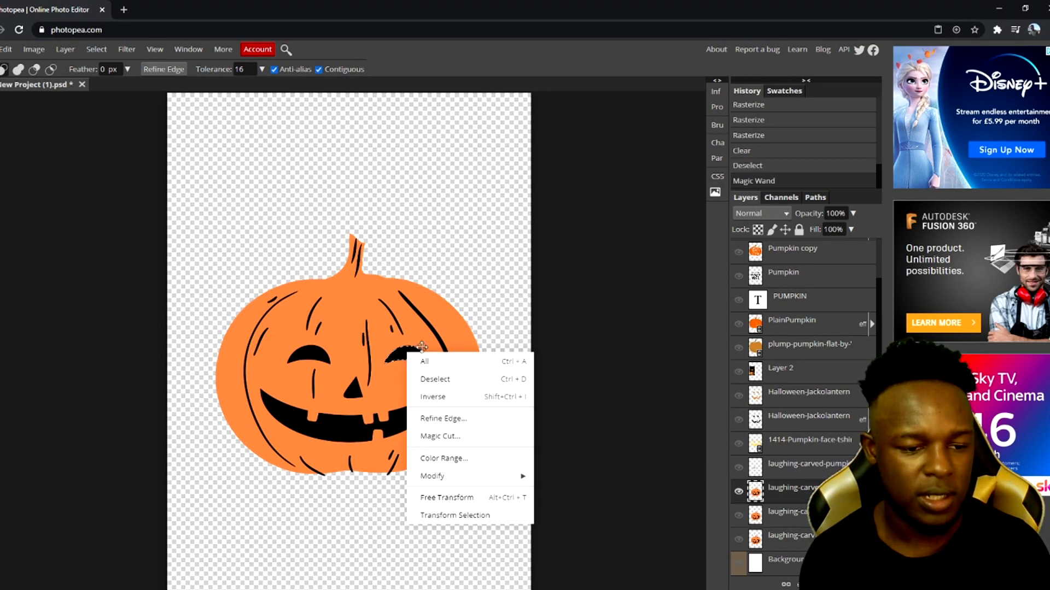
{"action": "left_click", "coordinate": [443, 398]}
{"action": "key", "text": "Delete"}
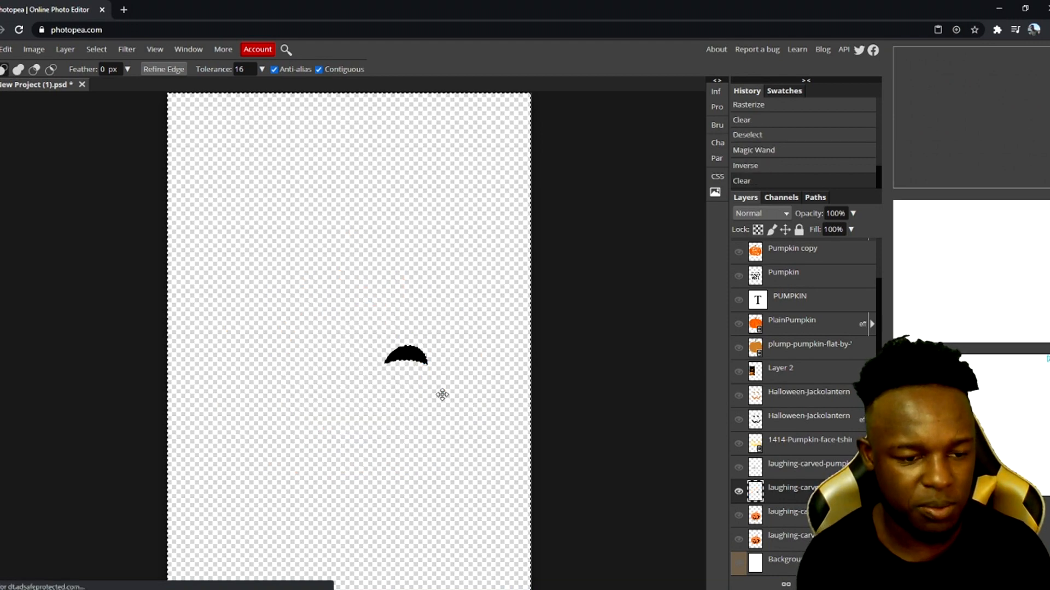
Show only the third pumpkin layer, select it, and clear the current selection
{"action": "left_click", "coordinate": [738, 491]}
{"action": "left_click", "coordinate": [768, 515]}
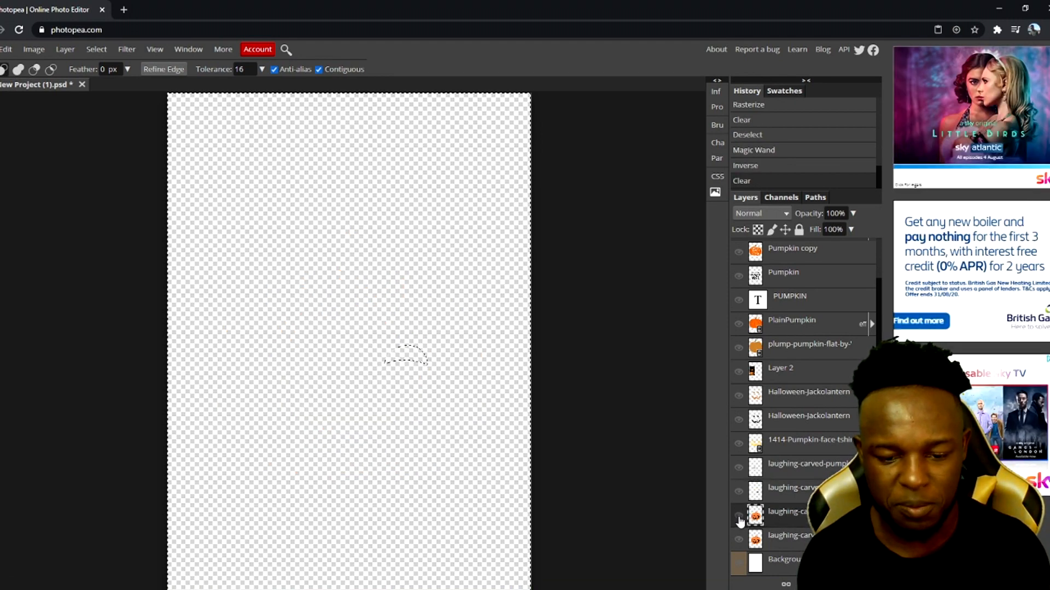
{"action": "left_click", "coordinate": [738, 515]}
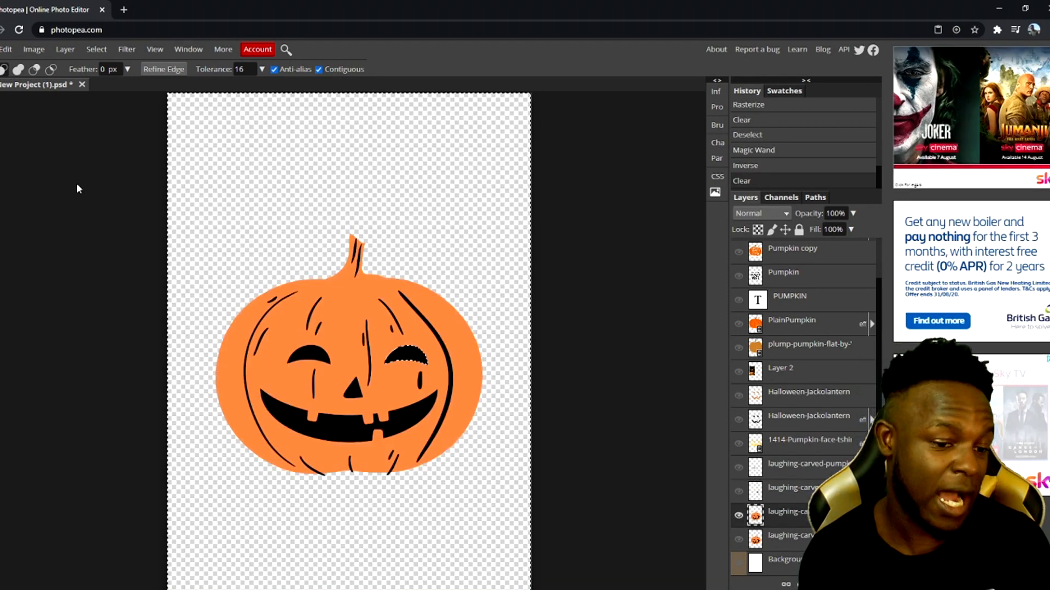
{"action": "key", "text": "ctrl+d"}
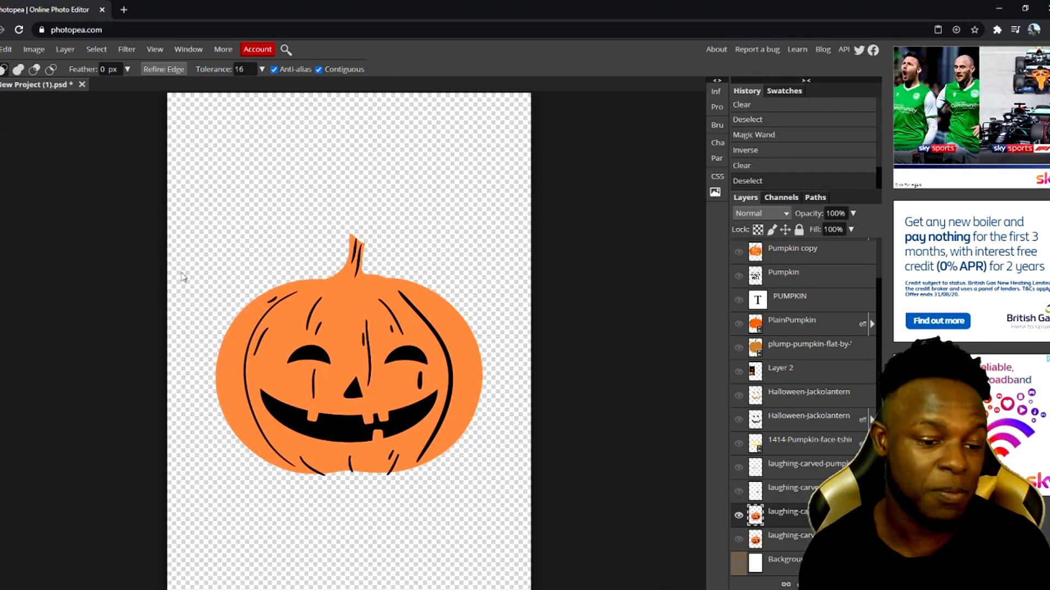
Use the Magic Wand selection, inverted, to clear the third pumpkin layer so only its nose remains
{"action": "left_click", "coordinate": [355, 391]}
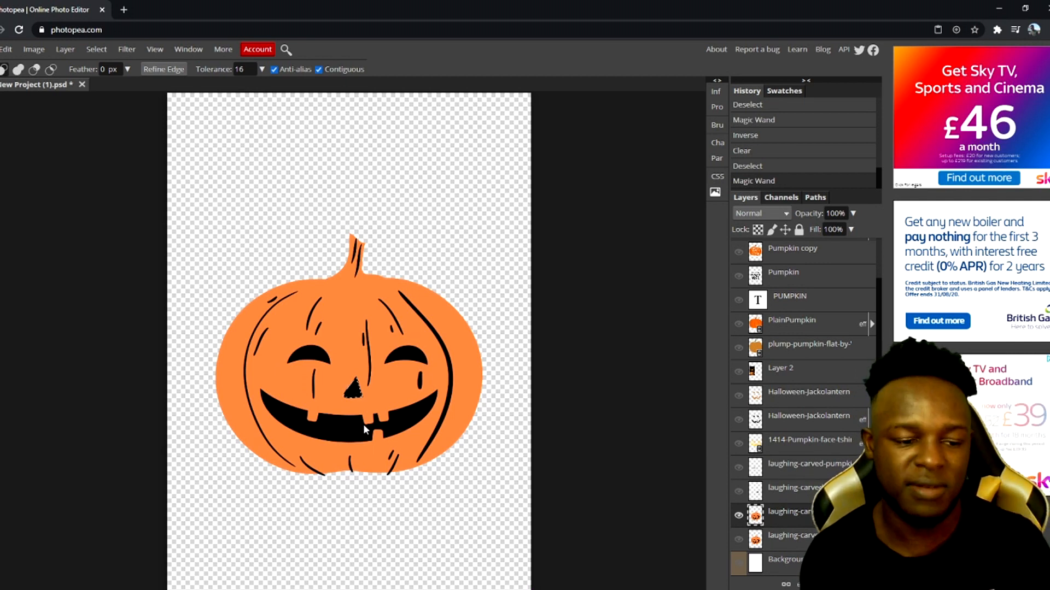
{"action": "right_click", "coordinate": [355, 390]}
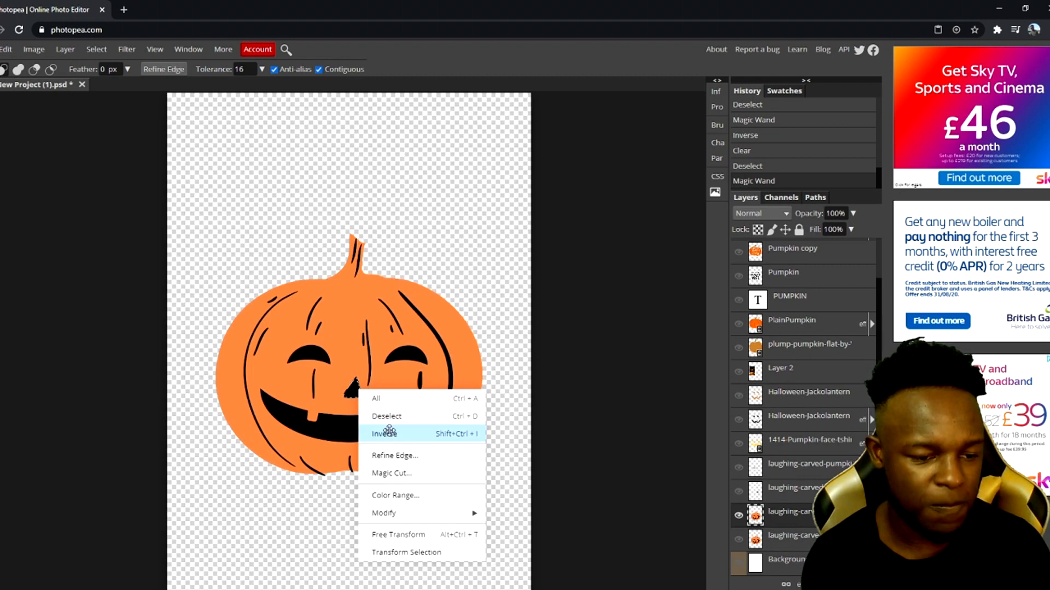
{"action": "left_click", "coordinate": [388, 433]}
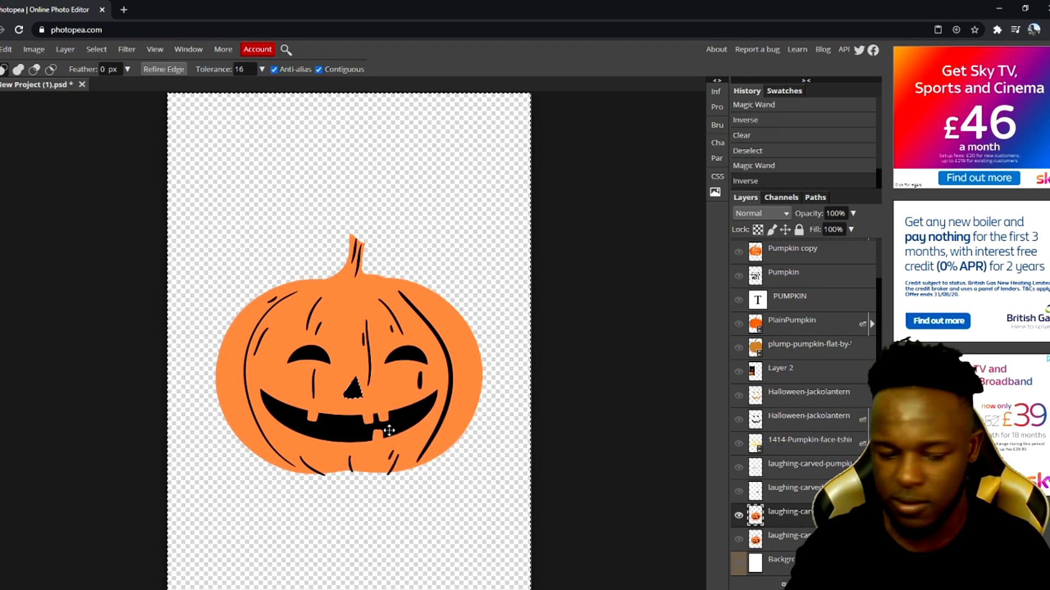
{"action": "key", "text": "Delete"}
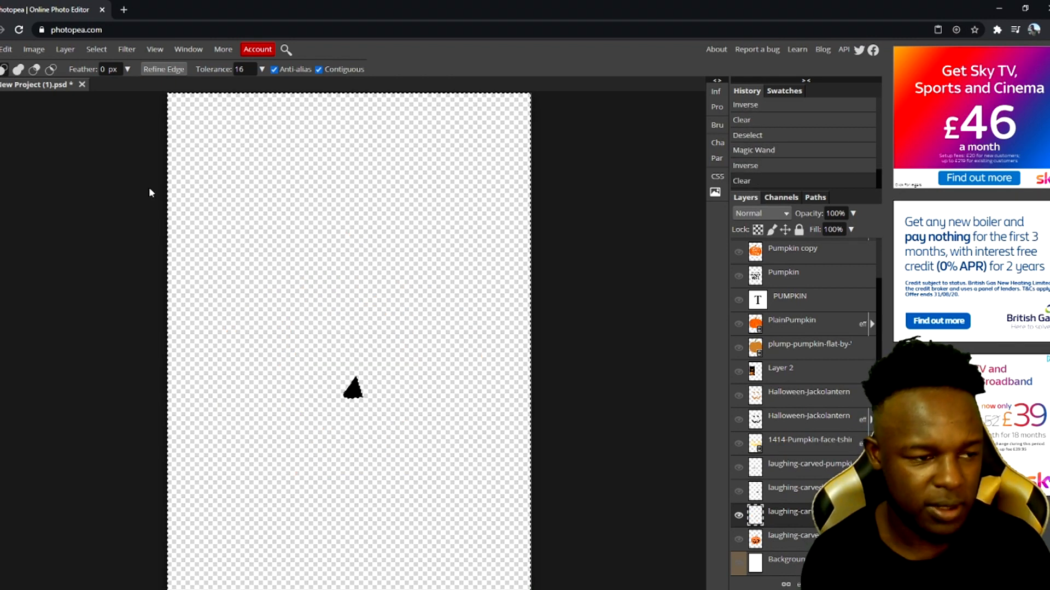
Show the fourth pumpkin layer and clear everything on it except the mouth using an inverted Magic Wand selection
{"action": "left_click", "coordinate": [738, 539]}
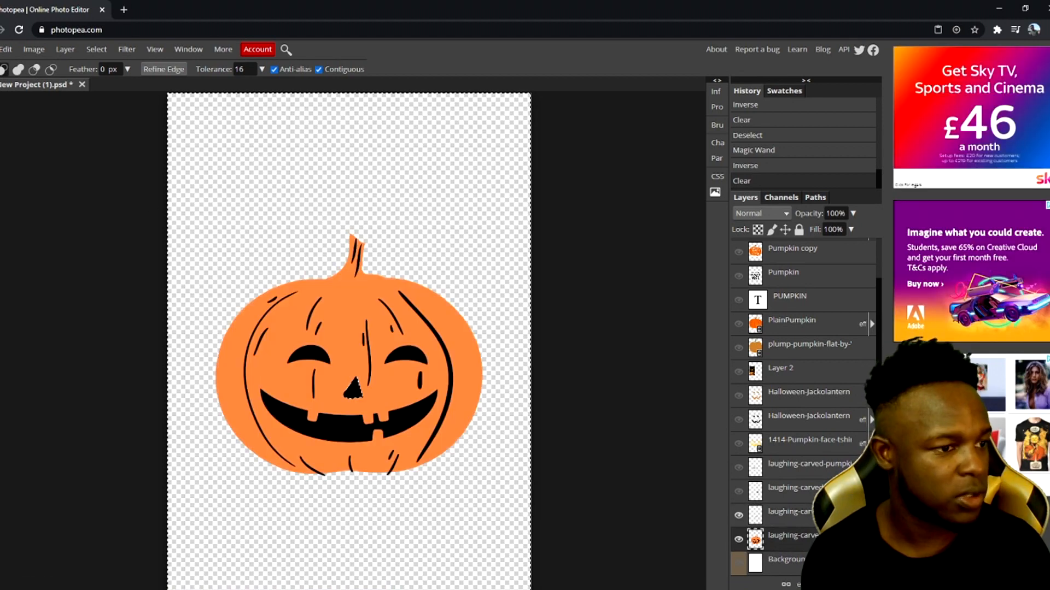
{"action": "left_click", "coordinate": [290, 420]}
{"action": "right_click", "coordinate": [334, 418]}
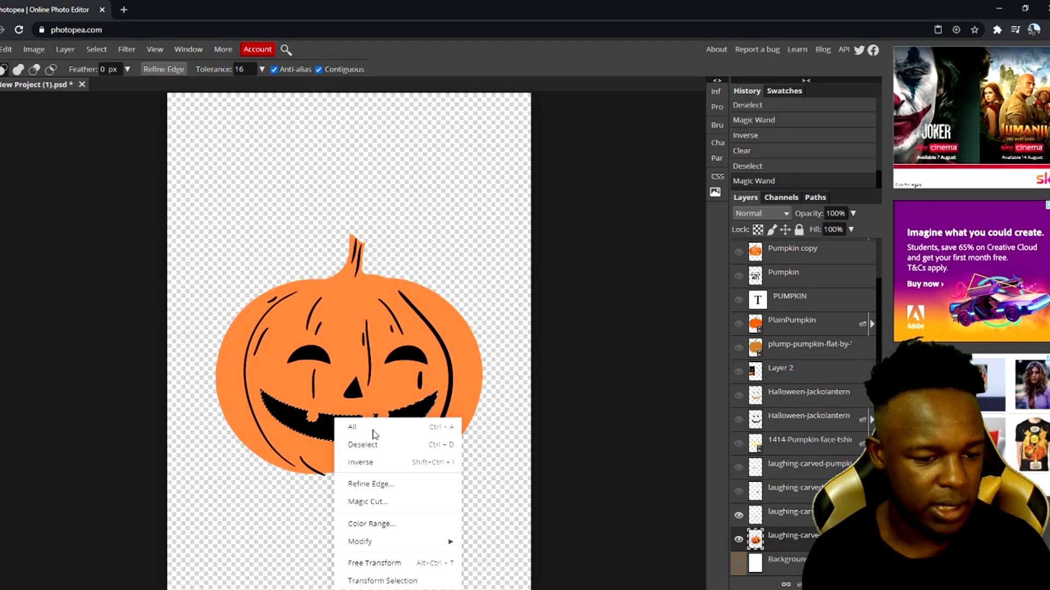
{"action": "left_click", "coordinate": [371, 465]}
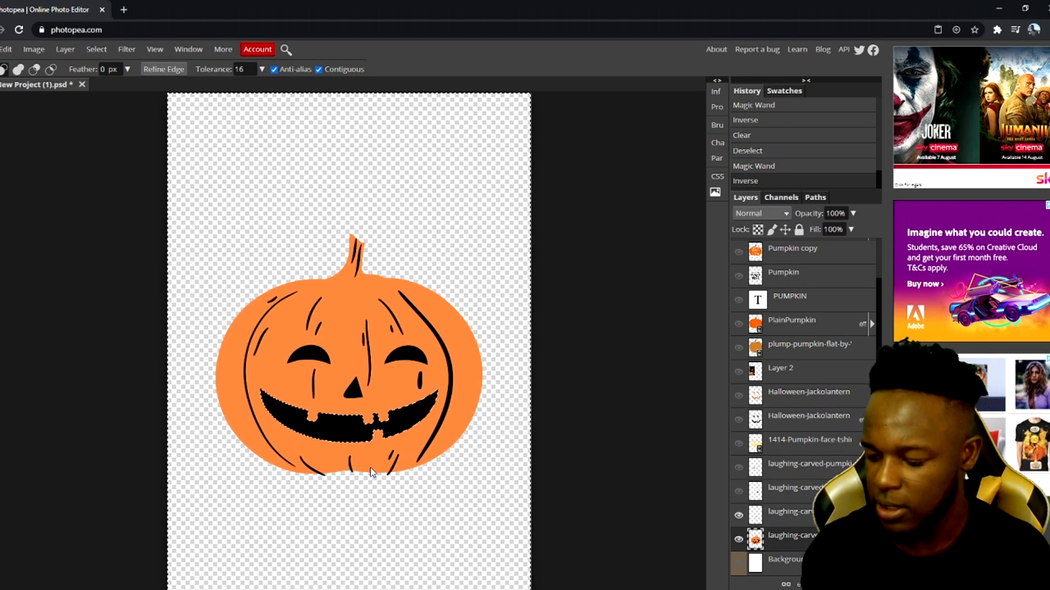
{"action": "key", "text": "Delete"}
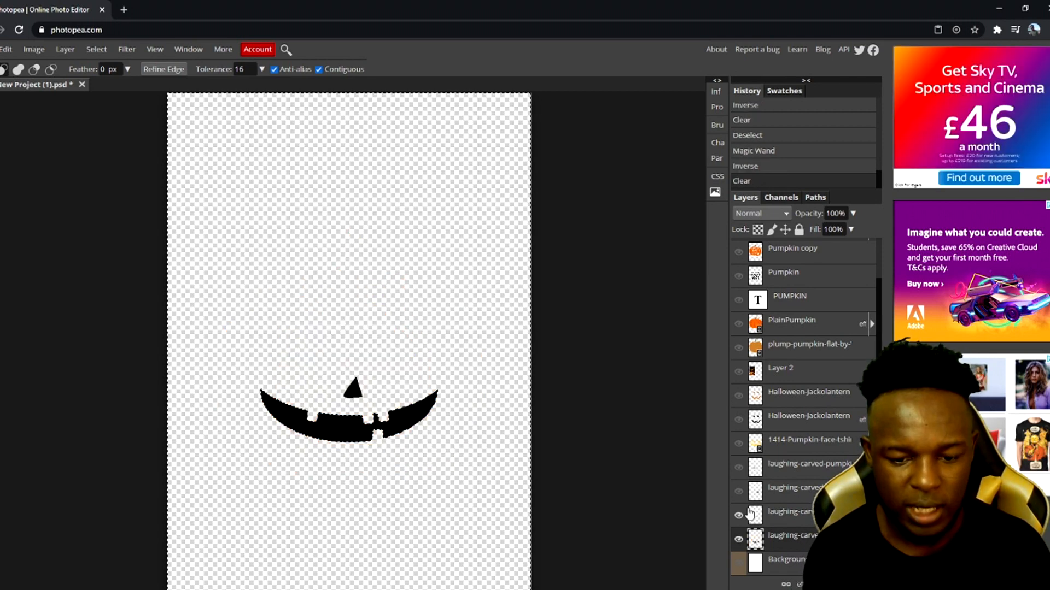
Make all four feature layers visible, deselect, and merge them into a single face layer
{"action": "left_click", "coordinate": [738, 489]}
{"action": "left_click", "coordinate": [739, 469]}
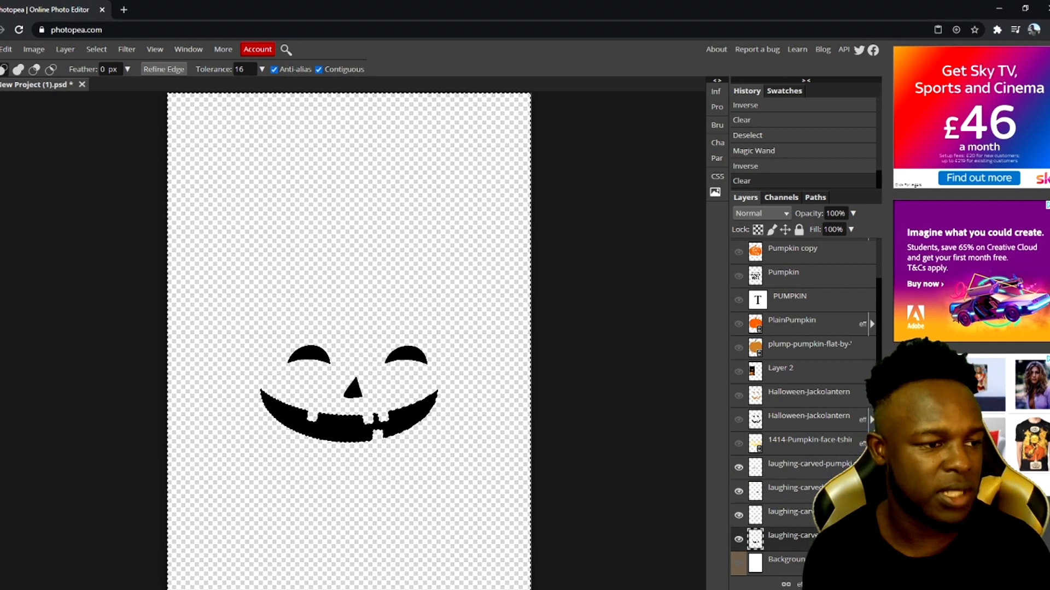
{"action": "left_click", "coordinate": [1, 144]}
{"action": "right_click", "coordinate": [283, 382]}
{"action": "left_click", "coordinate": [306, 409]}
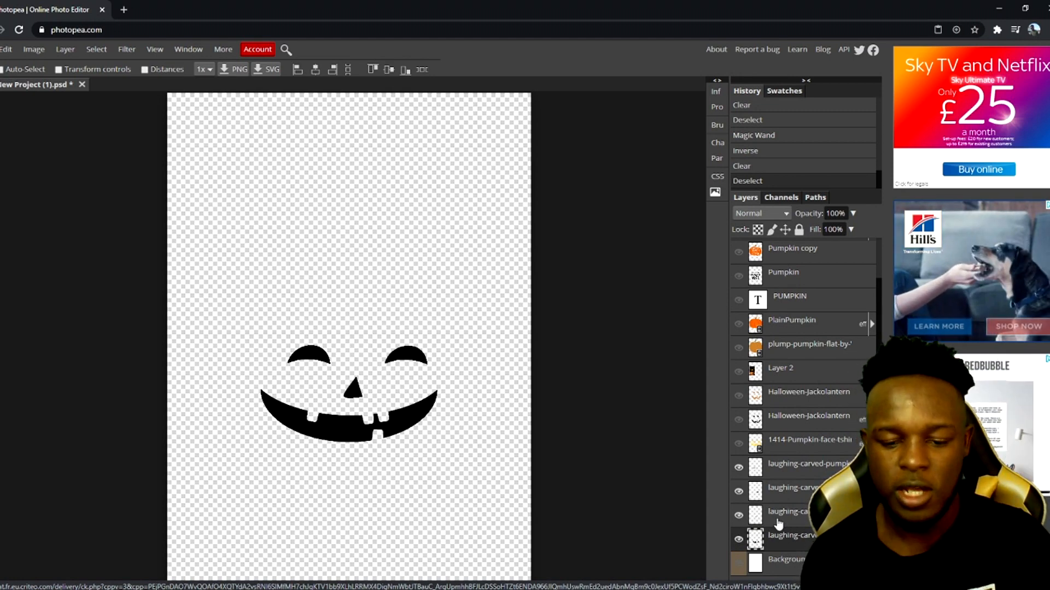
{"action": "right_click", "coordinate": [802, 478]}
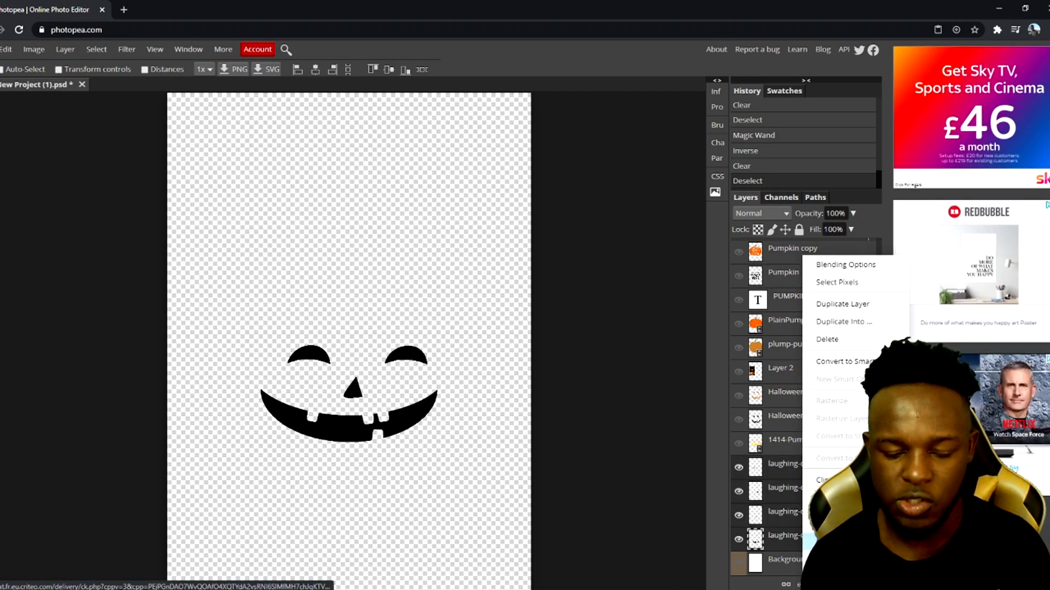
{"action": "left_click", "coordinate": [834, 541]}
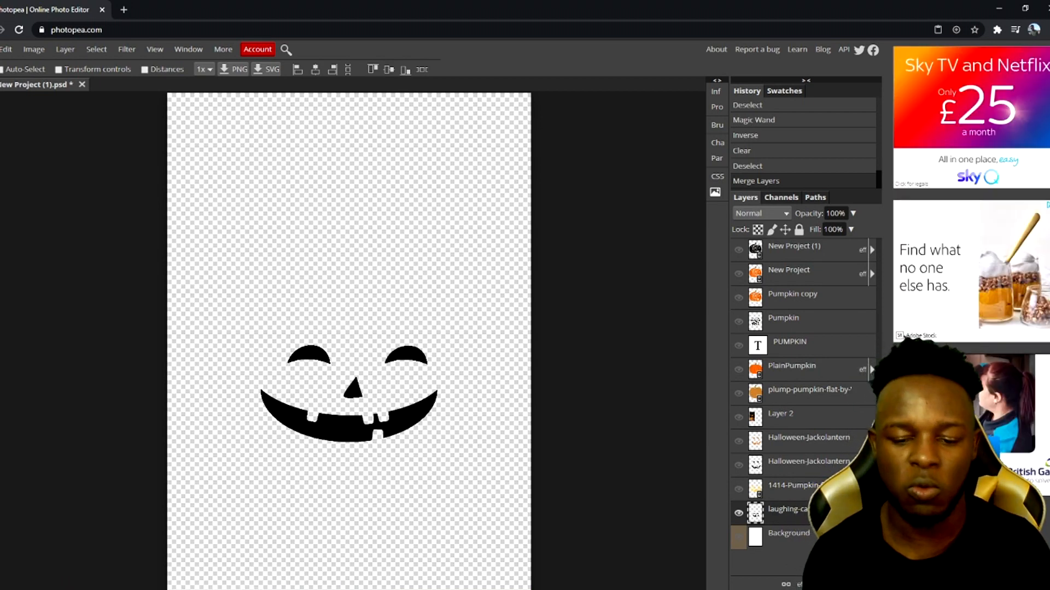
Apply an orange Color Overlay (hex e56607) to the merged face layer through its blending options
{"action": "right_click", "coordinate": [846, 255]}
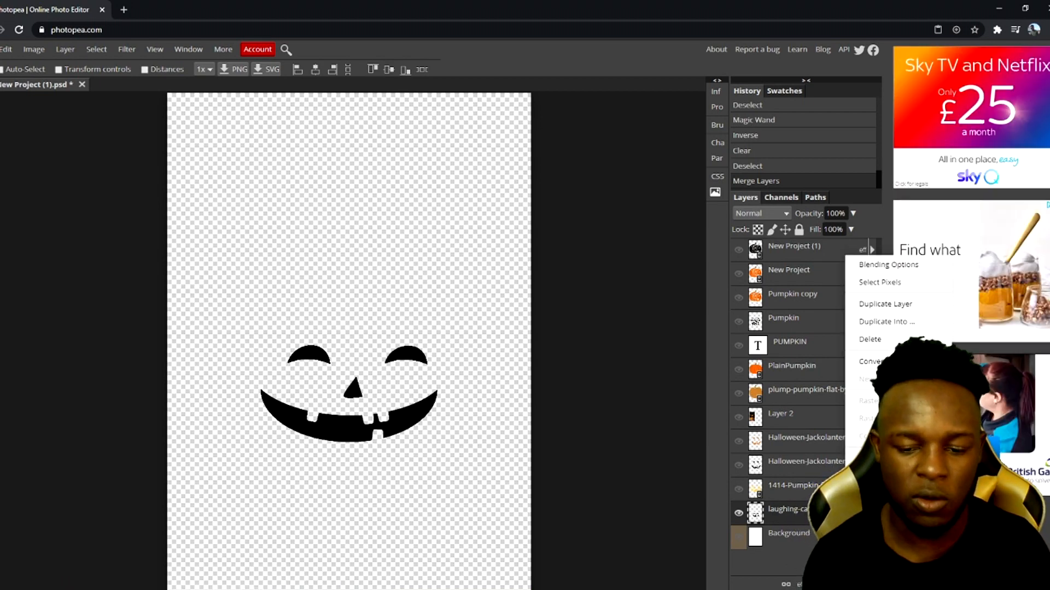
{"action": "left_click", "coordinate": [890, 265]}
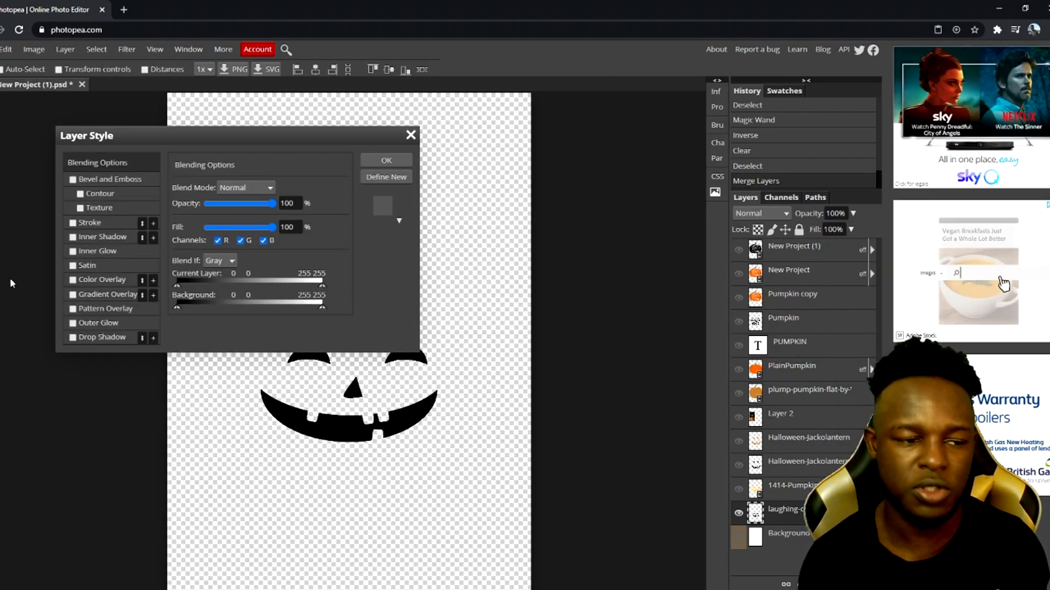
{"action": "left_click", "coordinate": [86, 278]}
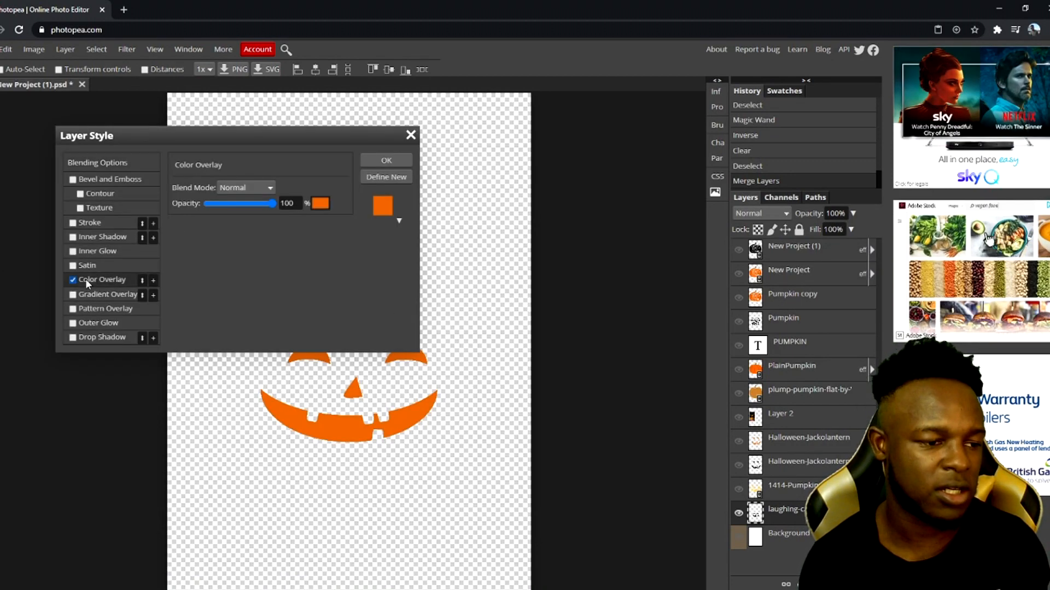
{"action": "left_click", "coordinate": [321, 203]}
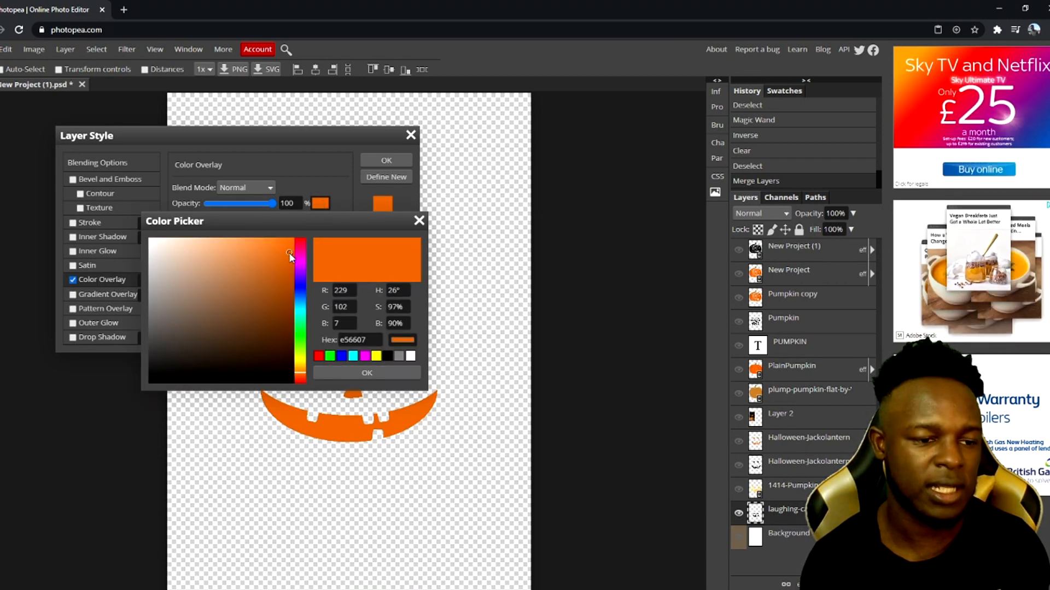
{"action": "left_click", "coordinate": [367, 373]}
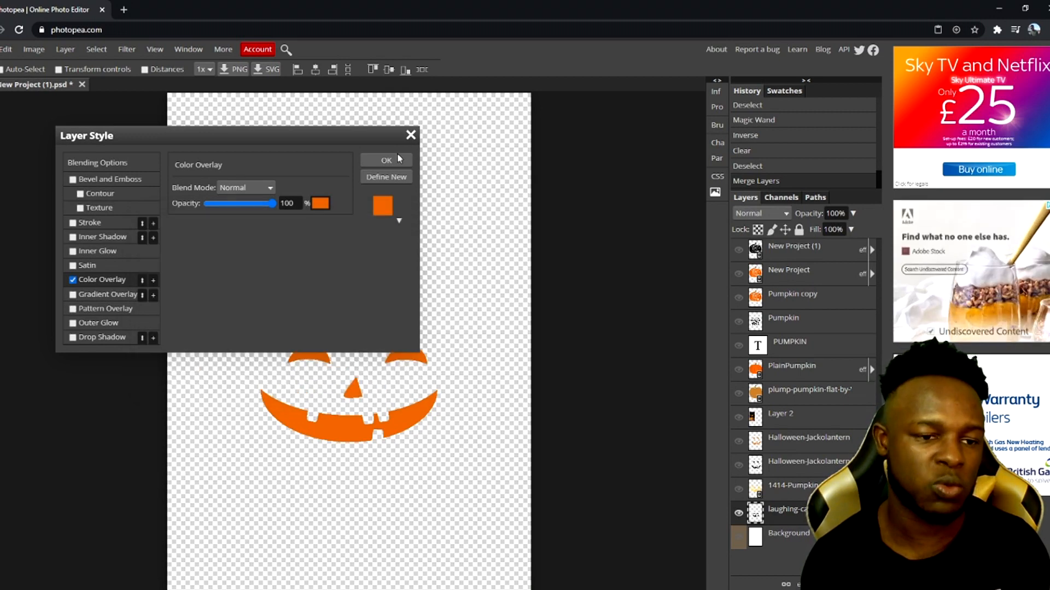
{"action": "left_click", "coordinate": [394, 160]}
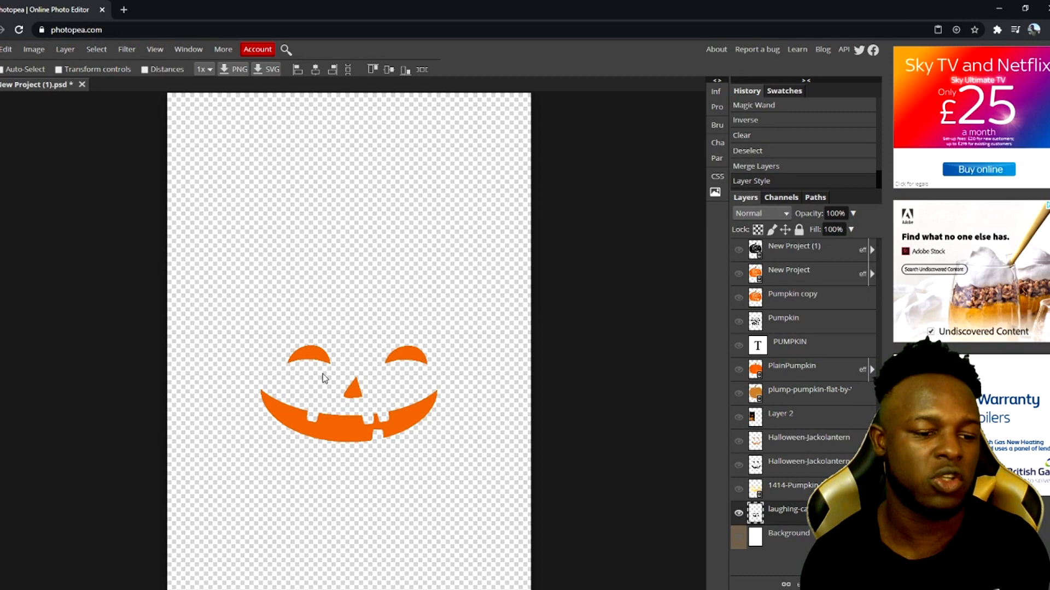
Turn on transform controls and enlarge the face layer to about 142%, then reposition it
{"action": "left_click", "coordinate": [59, 69]}
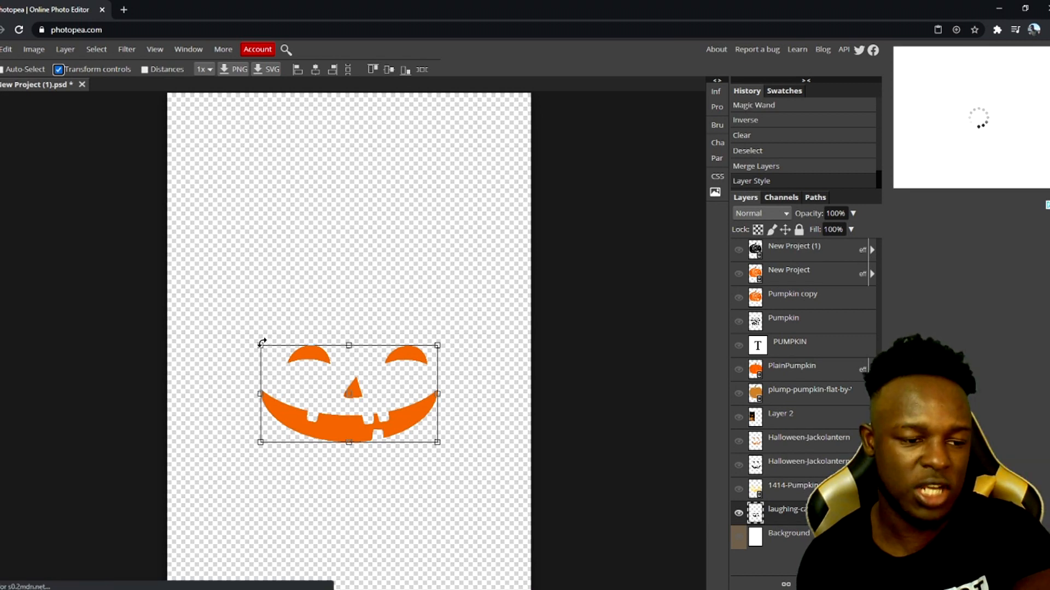
{"action": "left_click_drag", "start_coordinate": [261, 345], "coordinate": [187, 276]}
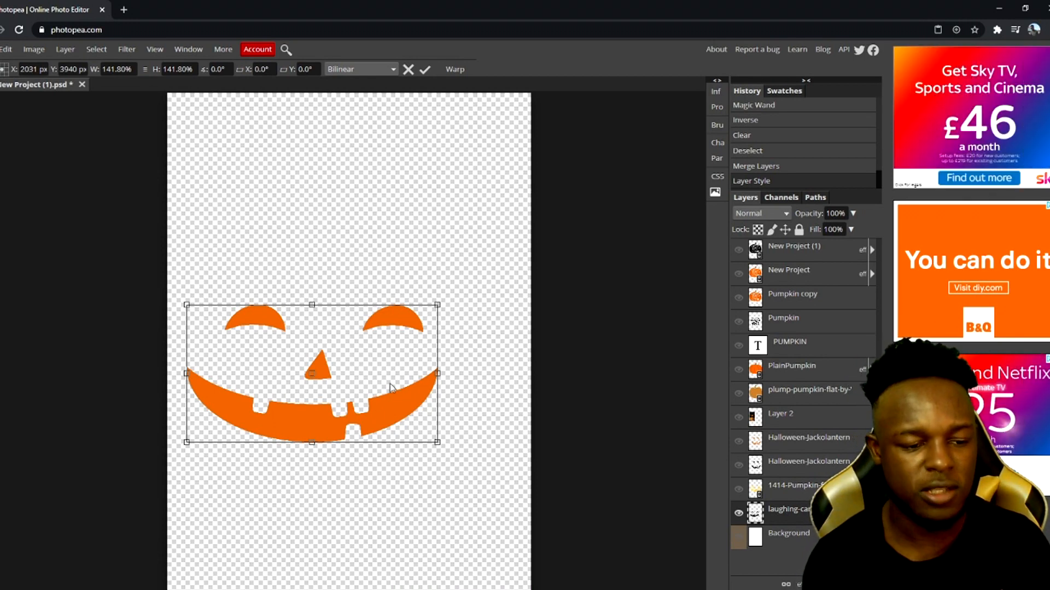
{"action": "left_click_drag", "start_coordinate": [390, 366], "coordinate": [406, 348]}
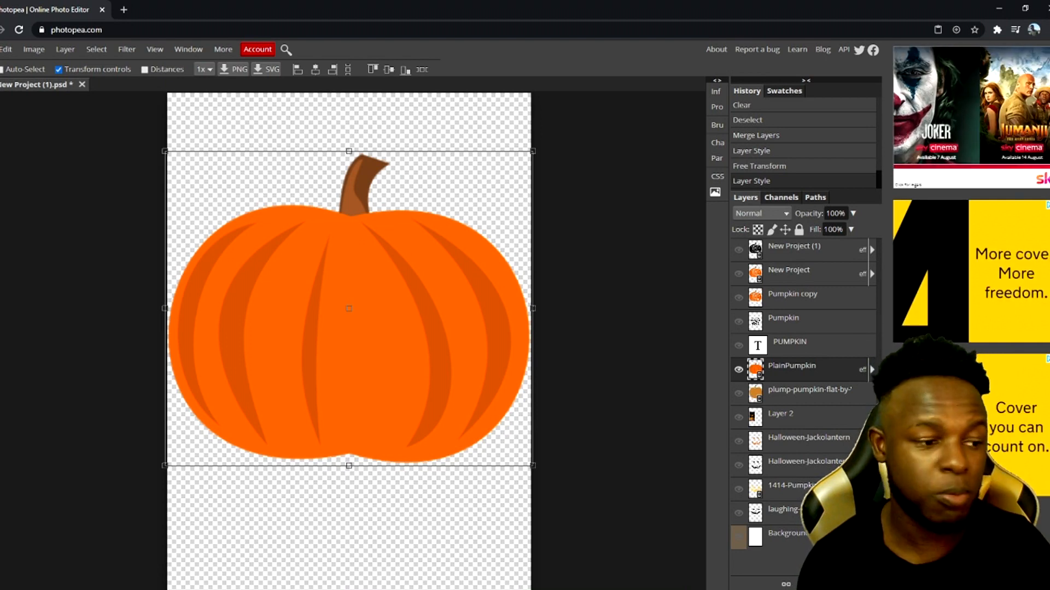
Add a 400 px text layer over the plain pumpkin reading hHALLOWEEN and KING on two lines
{"action": "key", "text": "t"}
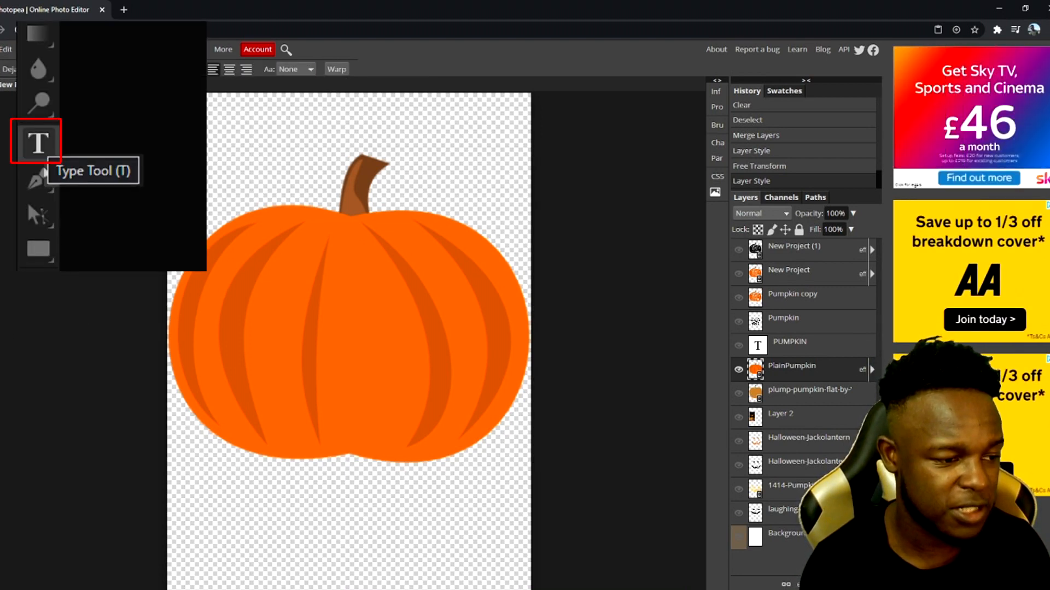
{"action": "left_click", "coordinate": [232, 270]}
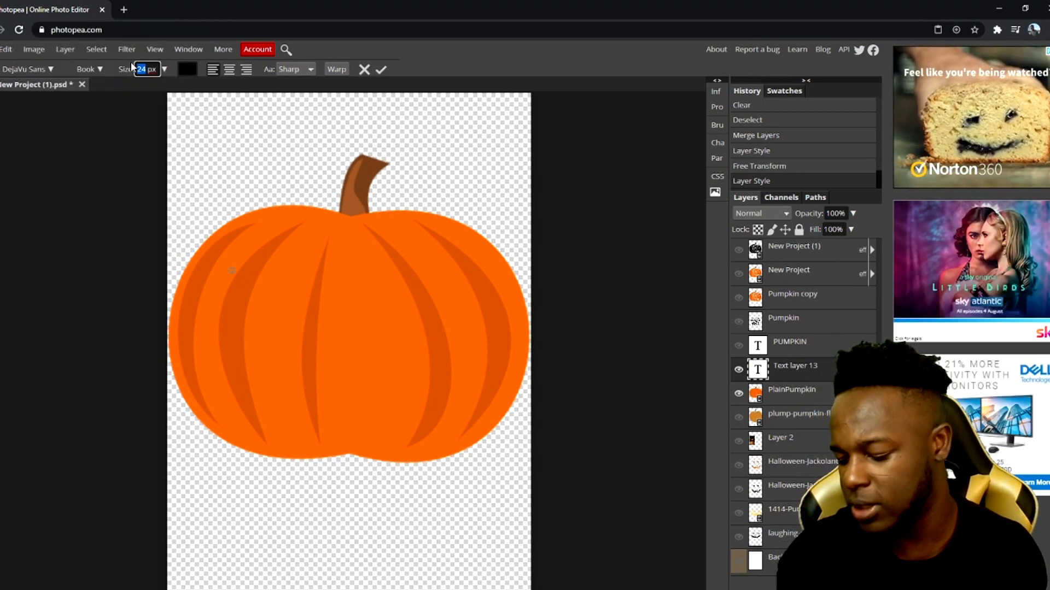
{"action": "type", "text": "400"}
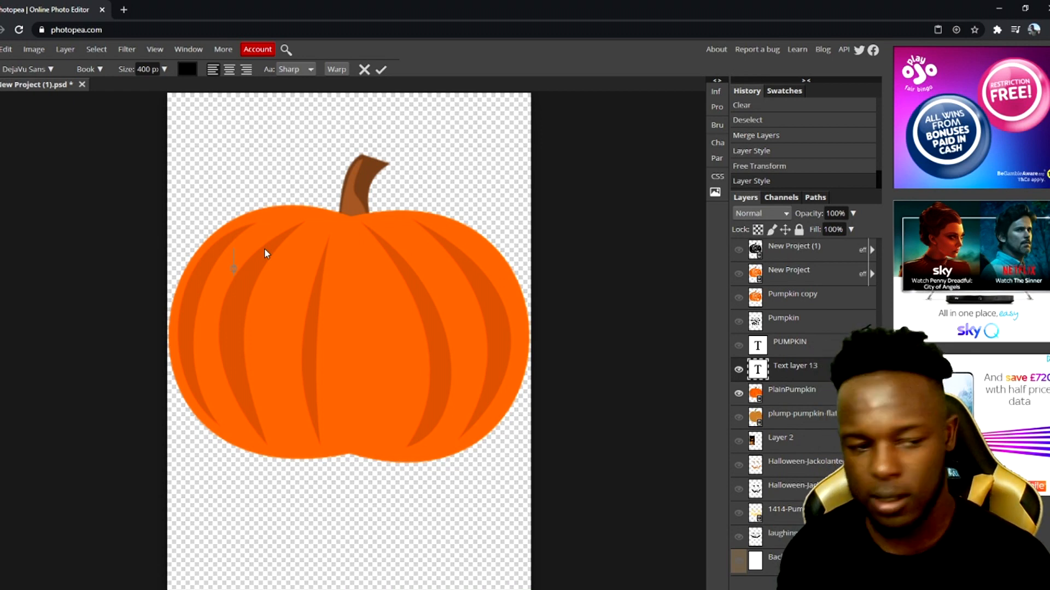
{"action": "type", "text": "hHALLOWEEN"}
{"action": "key", "text": "Return"}
{"action": "type", "text": "KING"}
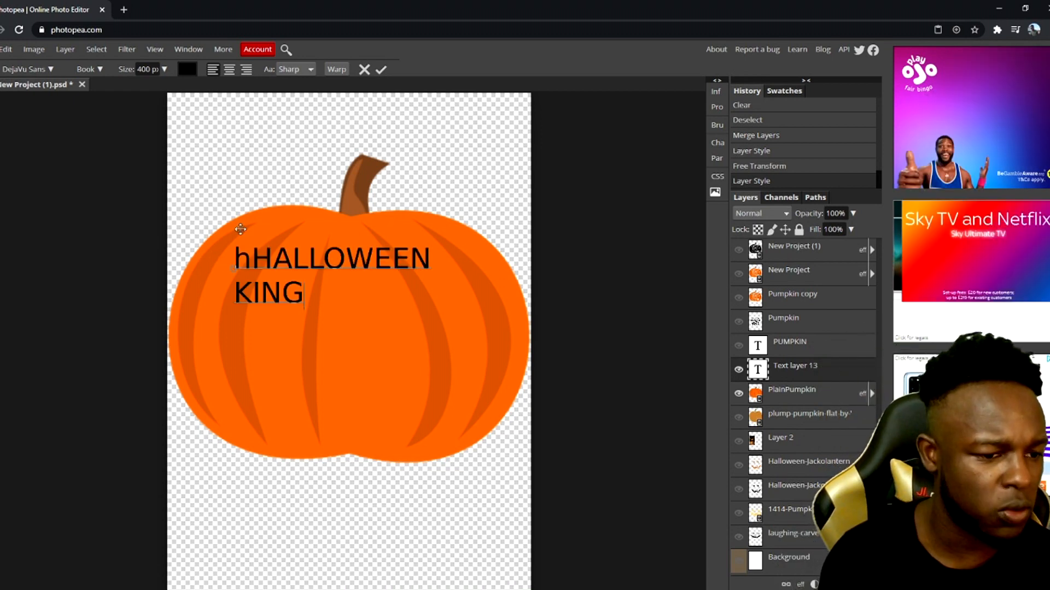
Centre-align the text and correct the first word to HALLOWEEN
{"action": "key", "text": "ctrl+a"}
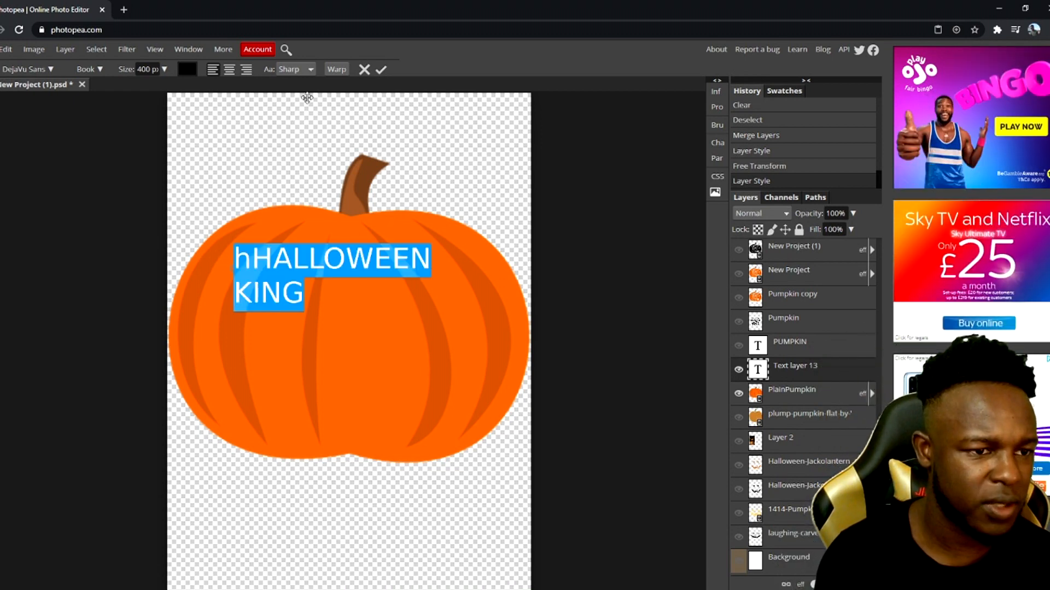
{"action": "left_click", "coordinate": [230, 71]}
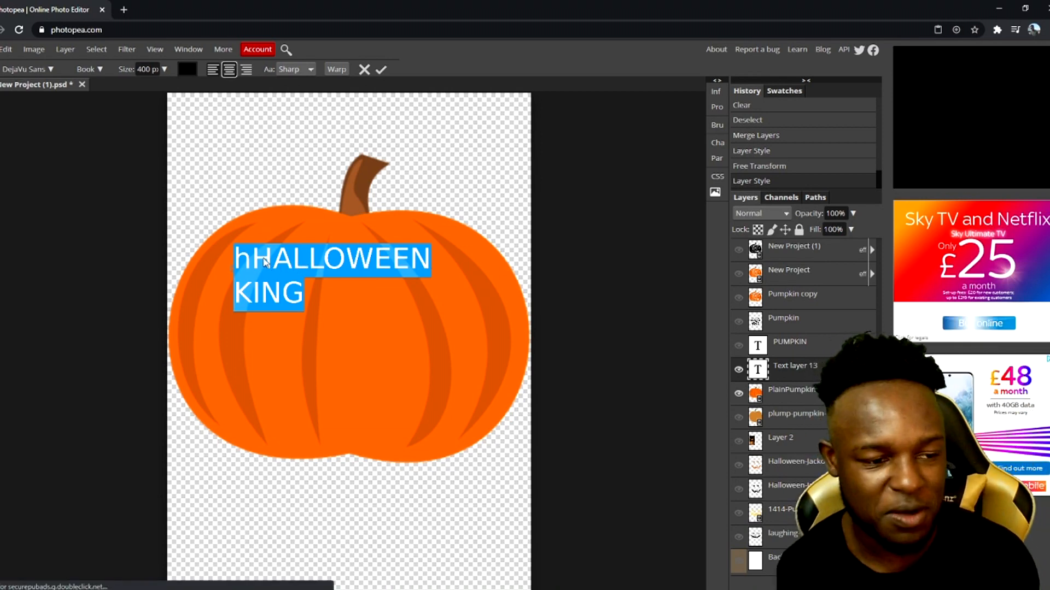
{"action": "left_click", "coordinate": [163, 261]}
{"action": "key", "text": "Delete"}
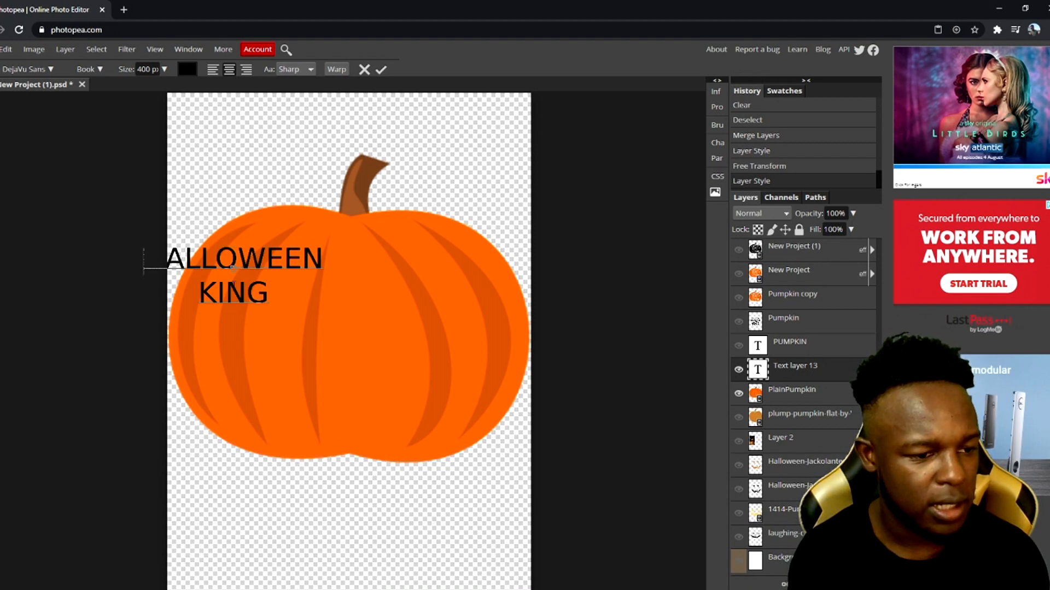
{"action": "type", "text": "H"}
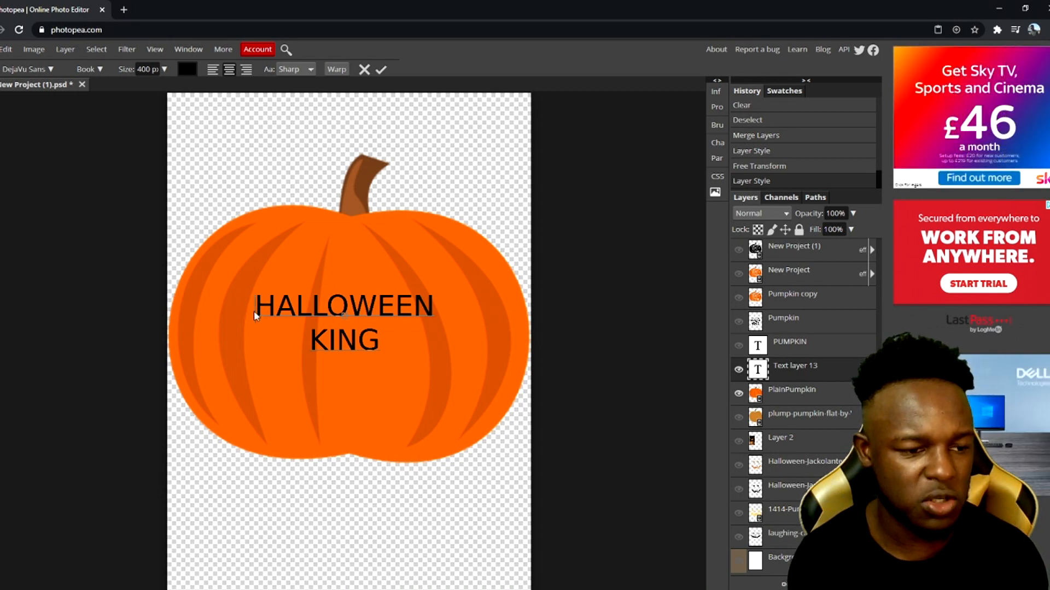
Change the HALLOWEEN KING text's font to Eater
{"action": "key", "text": "ctrl+a"}
{"action": "left_click", "coordinate": [51, 69]}
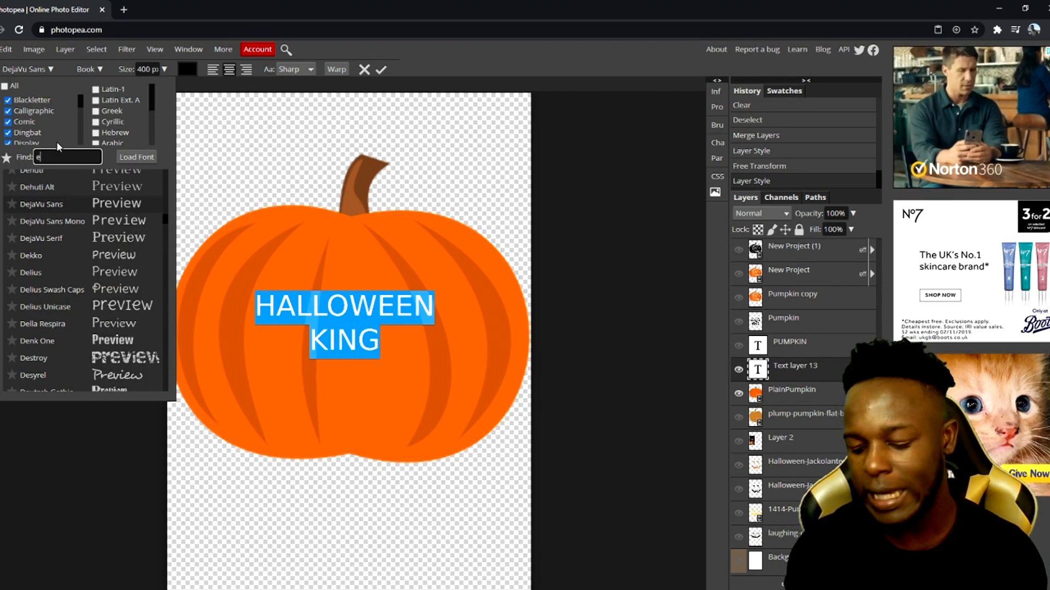
{"action": "type", "text": "eater"}
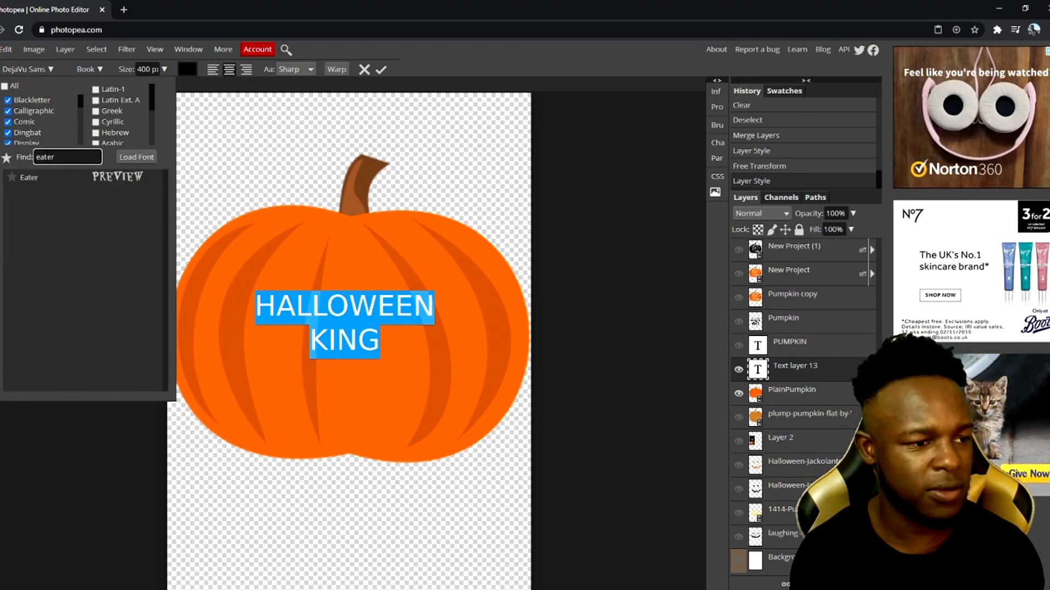
{"action": "left_click", "coordinate": [103, 174]}
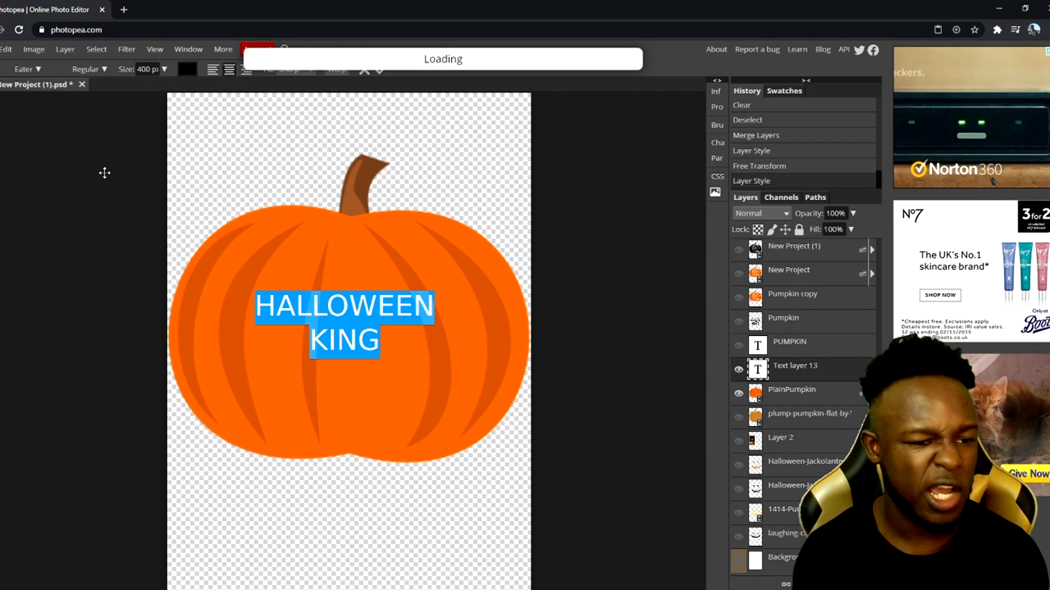
Enlarge the text to about 167% and reposition it across the pumpkin's middle
{"action": "left_click", "coordinate": [372, 336]}
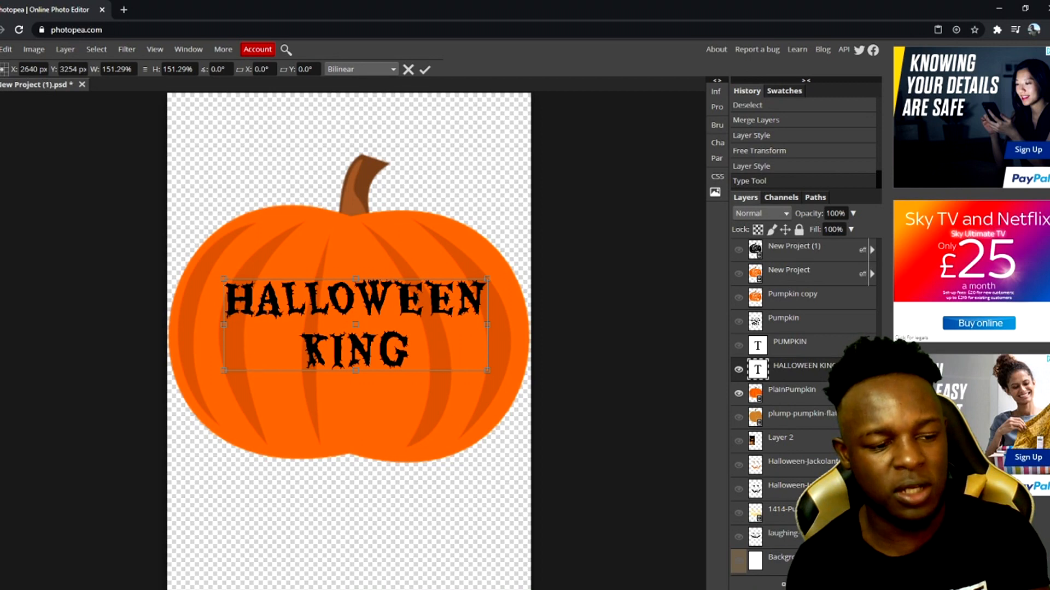
{"action": "left_click_drag", "start_coordinate": [218, 368], "coordinate": [197, 380]}
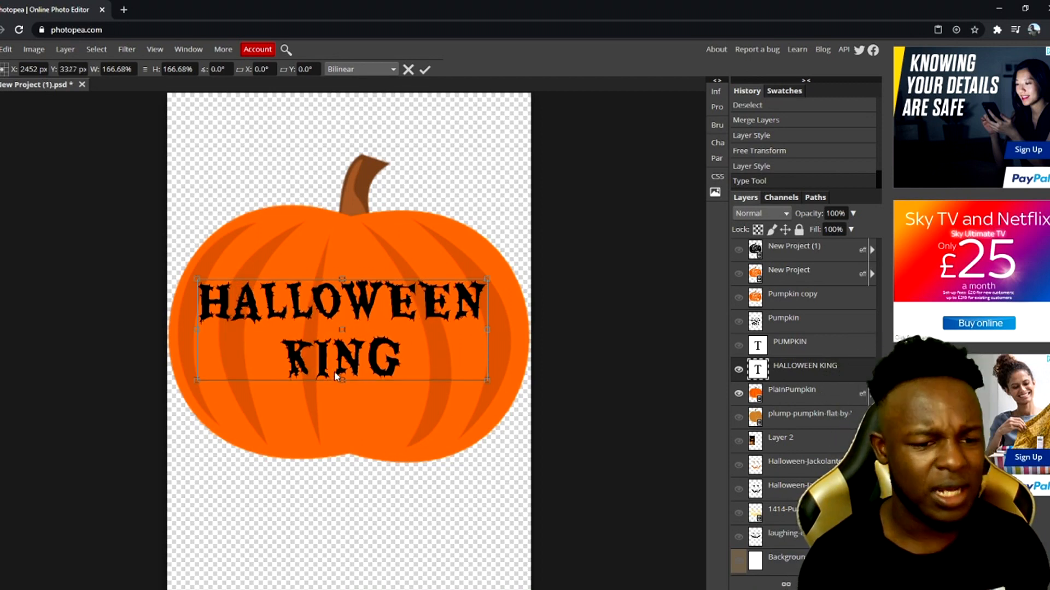
{"action": "left_click_drag", "start_coordinate": [335, 379], "coordinate": [338, 389]}
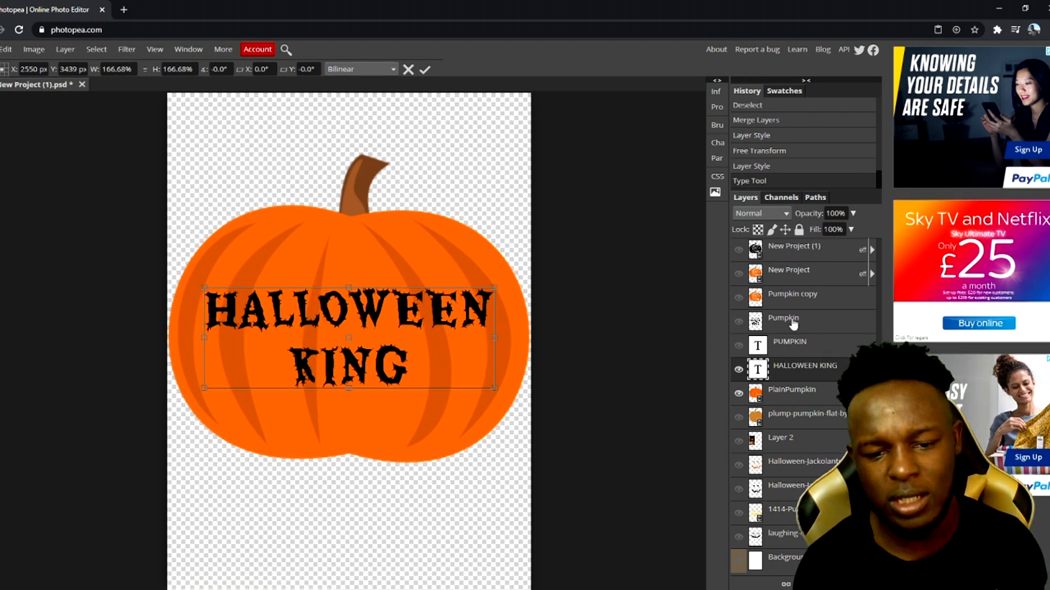
{"action": "key", "text": "Return"}
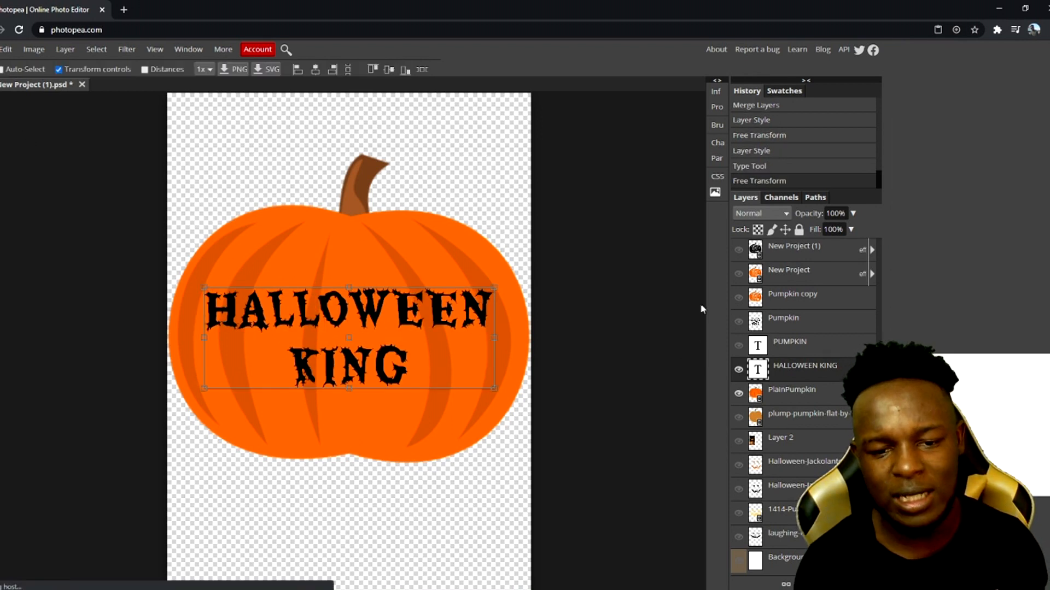
Merge the text into the plain pumpkin layer and delete every letter shape from it with the Magic Wand
{"action": "left_click", "coordinate": [824, 397], "text": "ctrl"}
{"action": "right_click", "coordinate": [783, 377]}
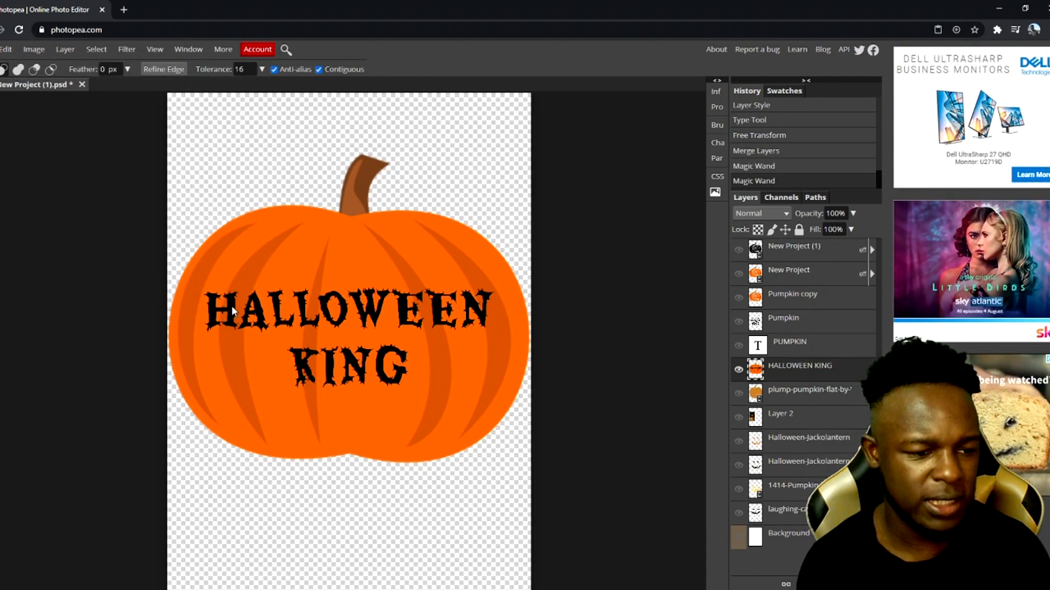
{"action": "left_click", "coordinate": [232, 306]}
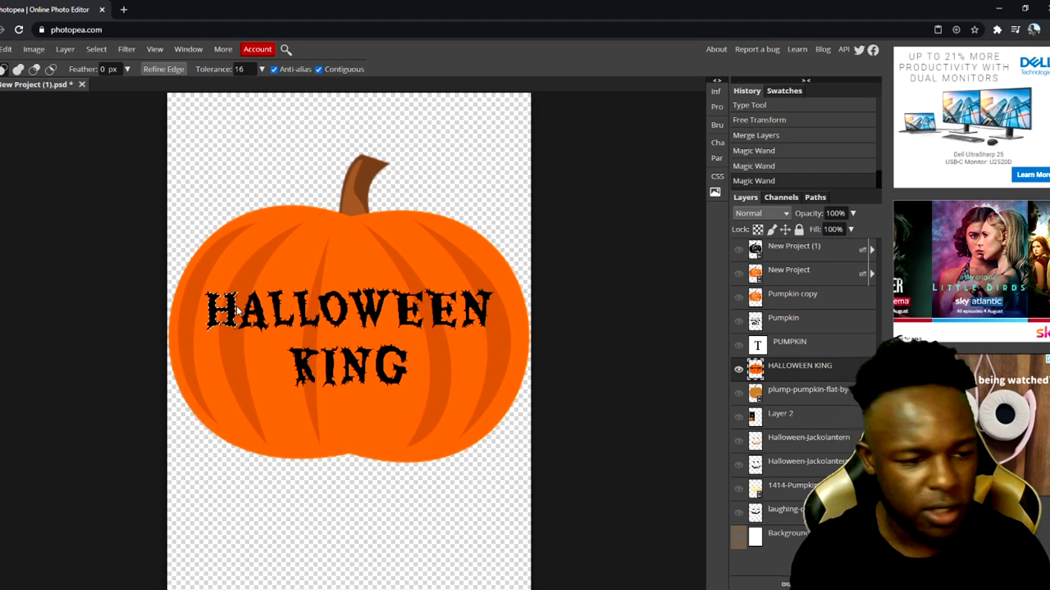
{"action": "key", "text": "Delete"}
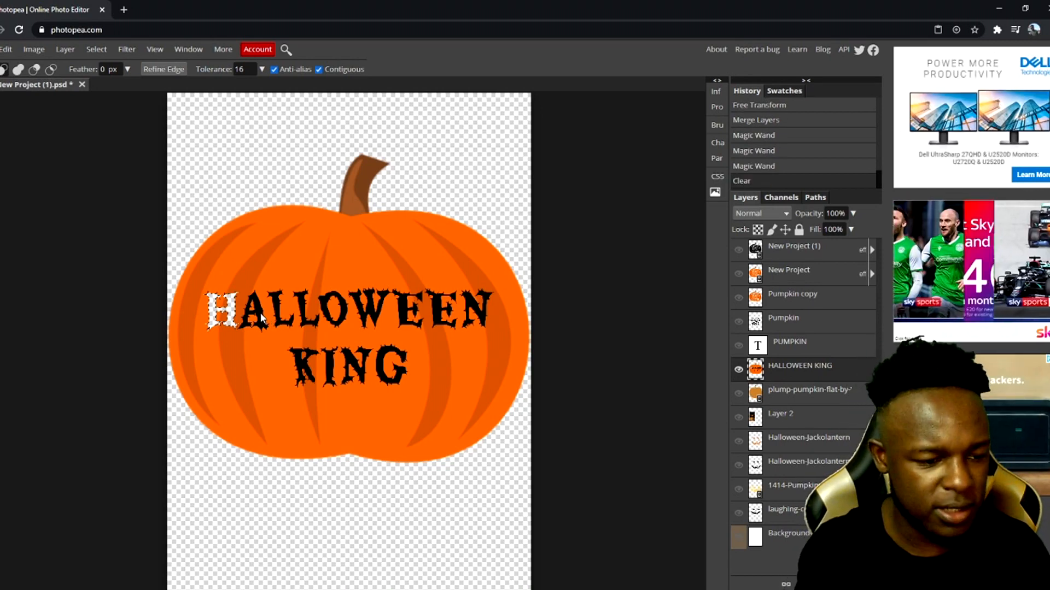
{"action": "left_click", "coordinate": [261, 319]}
{"action": "key", "text": "Delete"}
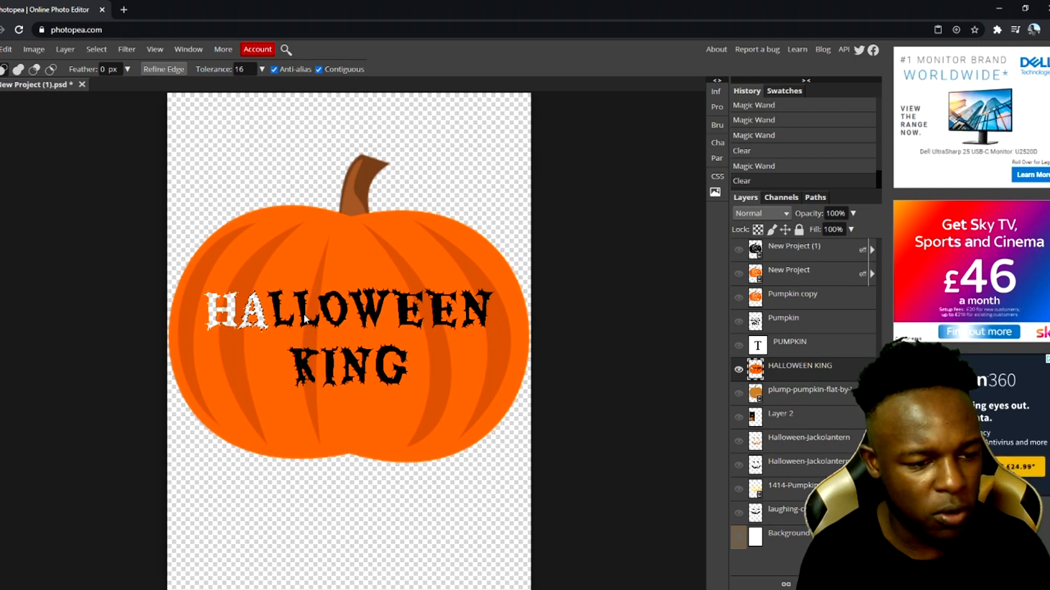
{"action": "left_click", "coordinate": [308, 320]}
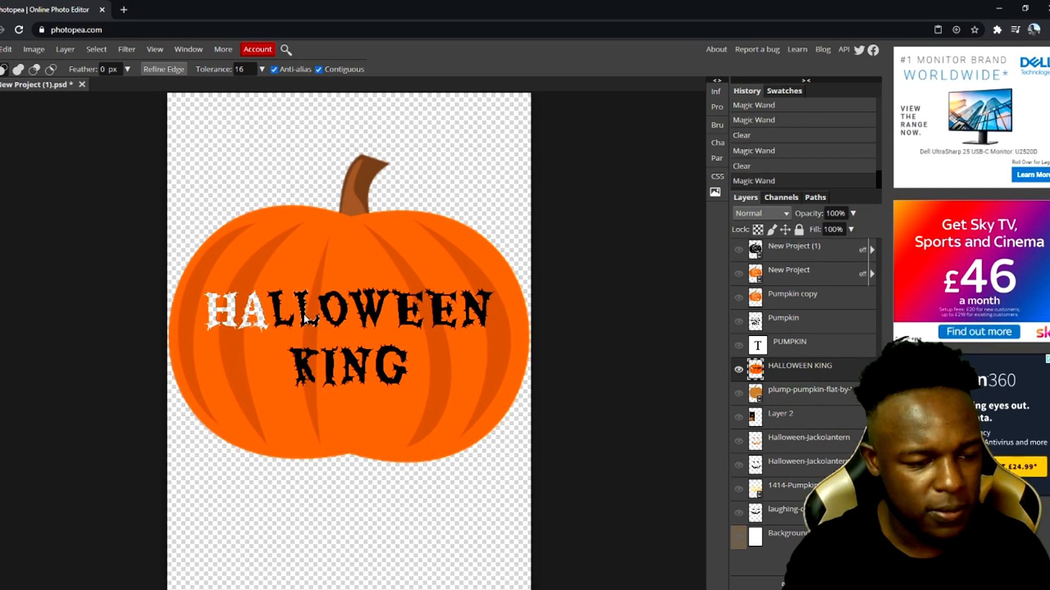
{"action": "key", "text": "Delete"}
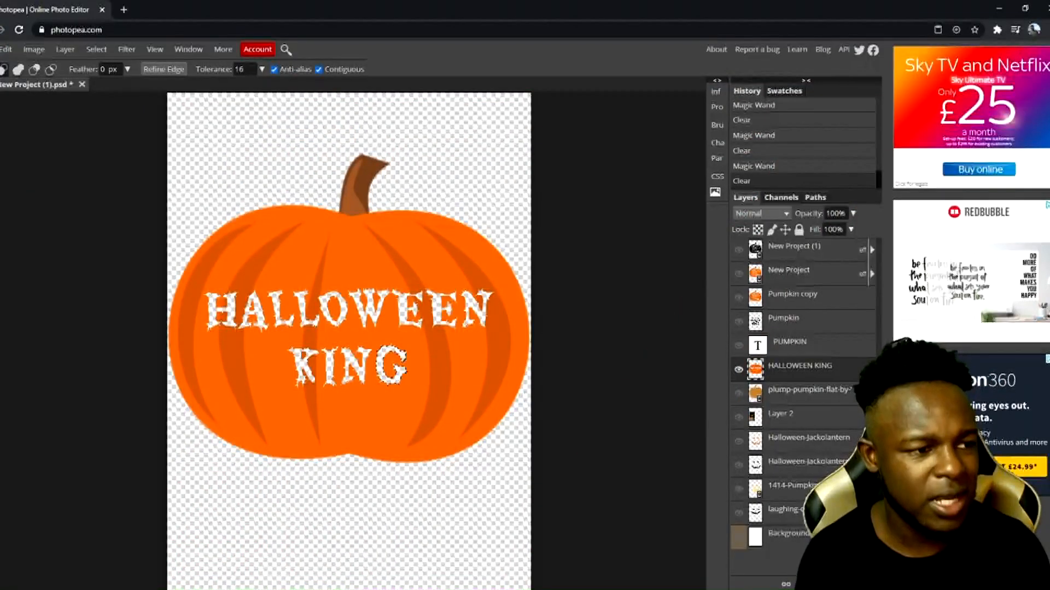
{"action": "key", "text": "m"}
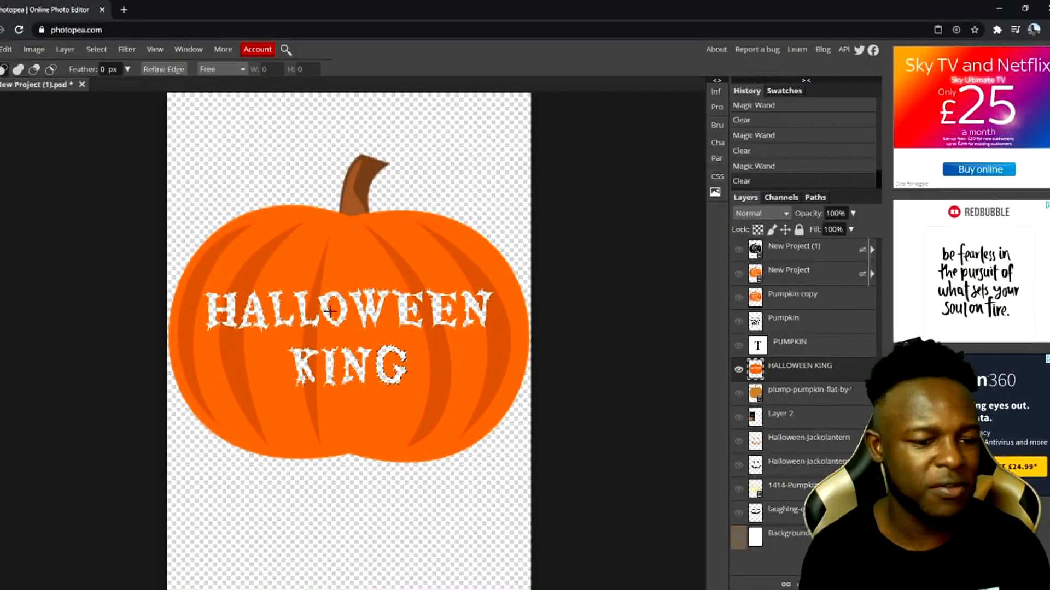
{"action": "right_click", "coordinate": [357, 369]}
{"action": "left_click", "coordinate": [374, 394]}
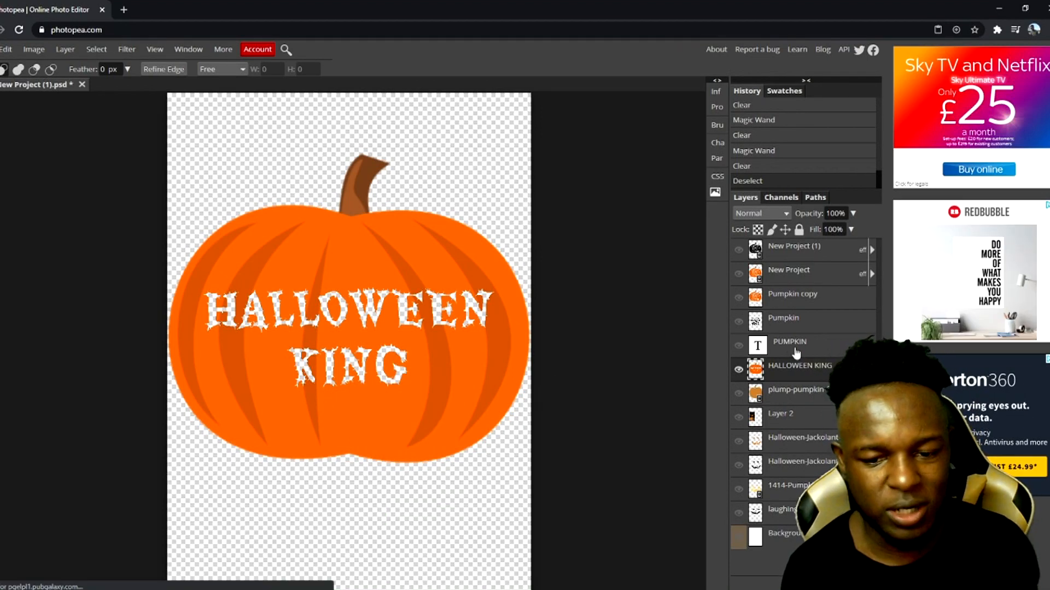
Apply an orange Color Overlay to the merged pumpkin layer and show the Background layer behind it
{"action": "right_click", "coordinate": [830, 379]}
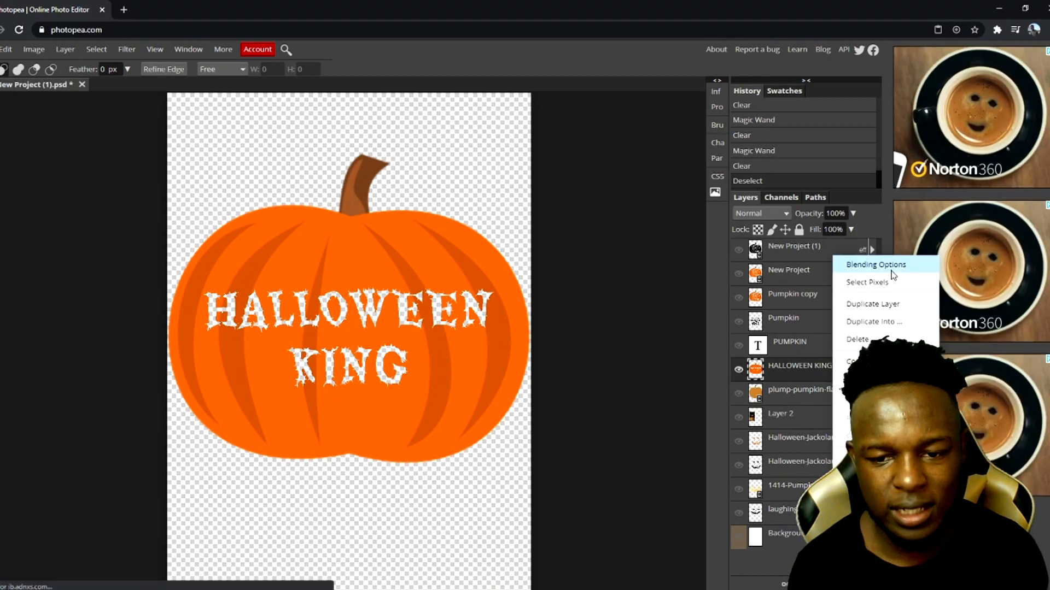
{"action": "left_click", "coordinate": [869, 265]}
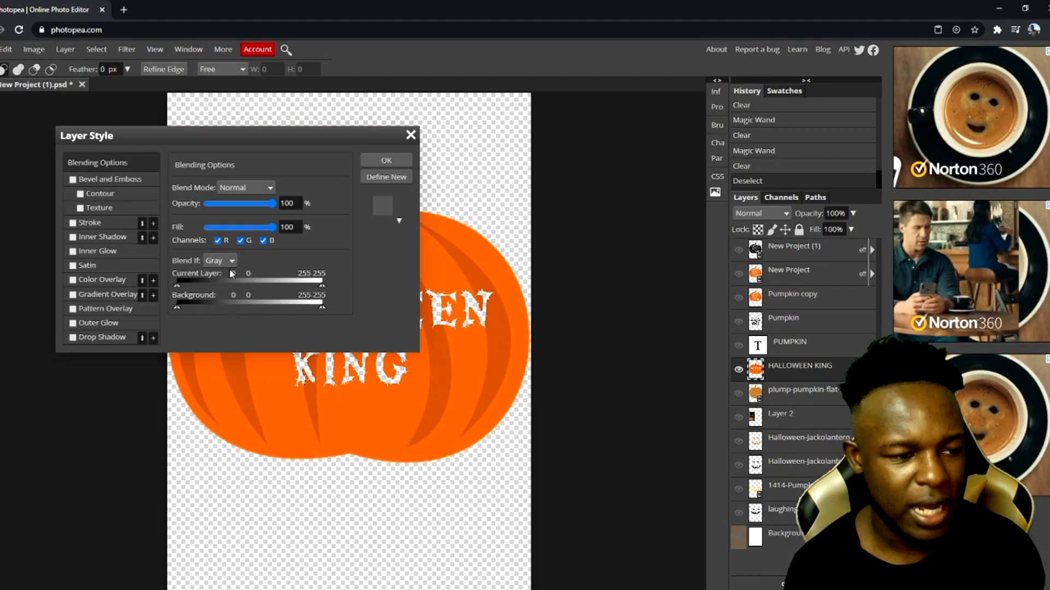
{"action": "left_click", "coordinate": [74, 281]}
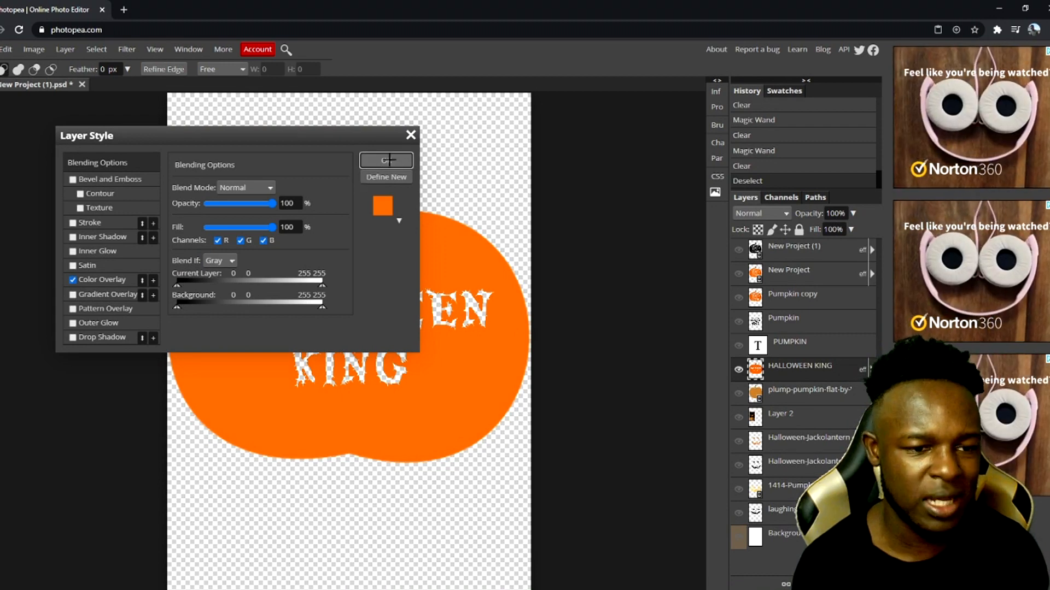
{"action": "left_click", "coordinate": [386, 159]}
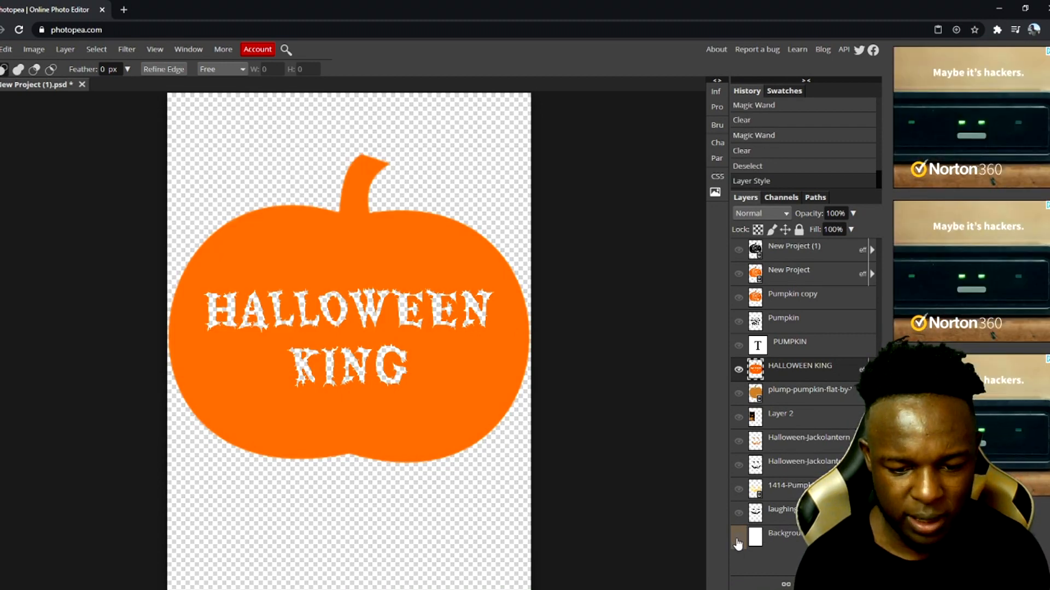
{"action": "left_click", "coordinate": [738, 538]}
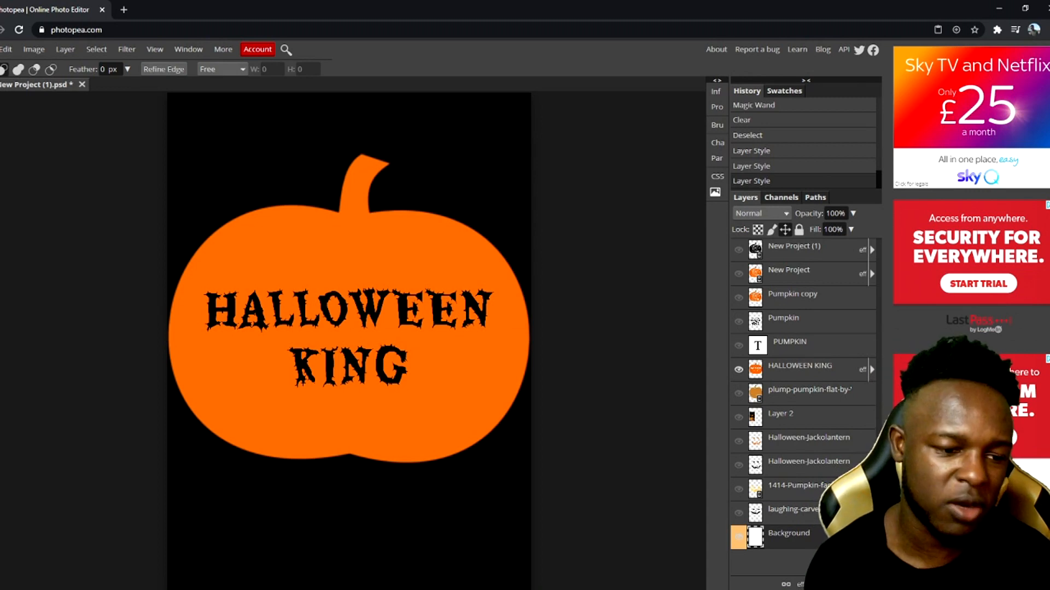
{"action": "key", "text": "ctrl+d"}
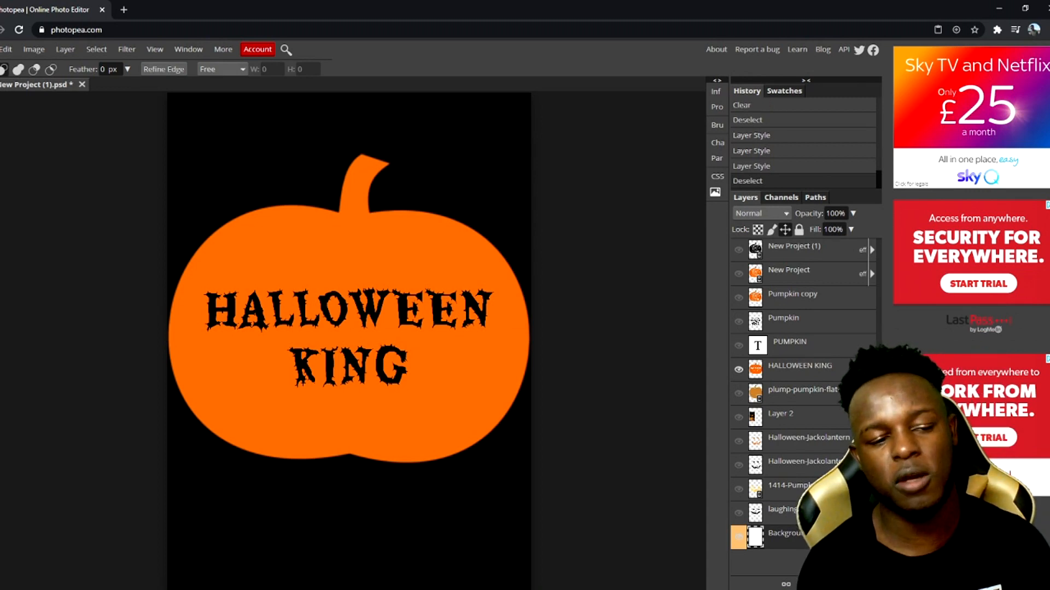